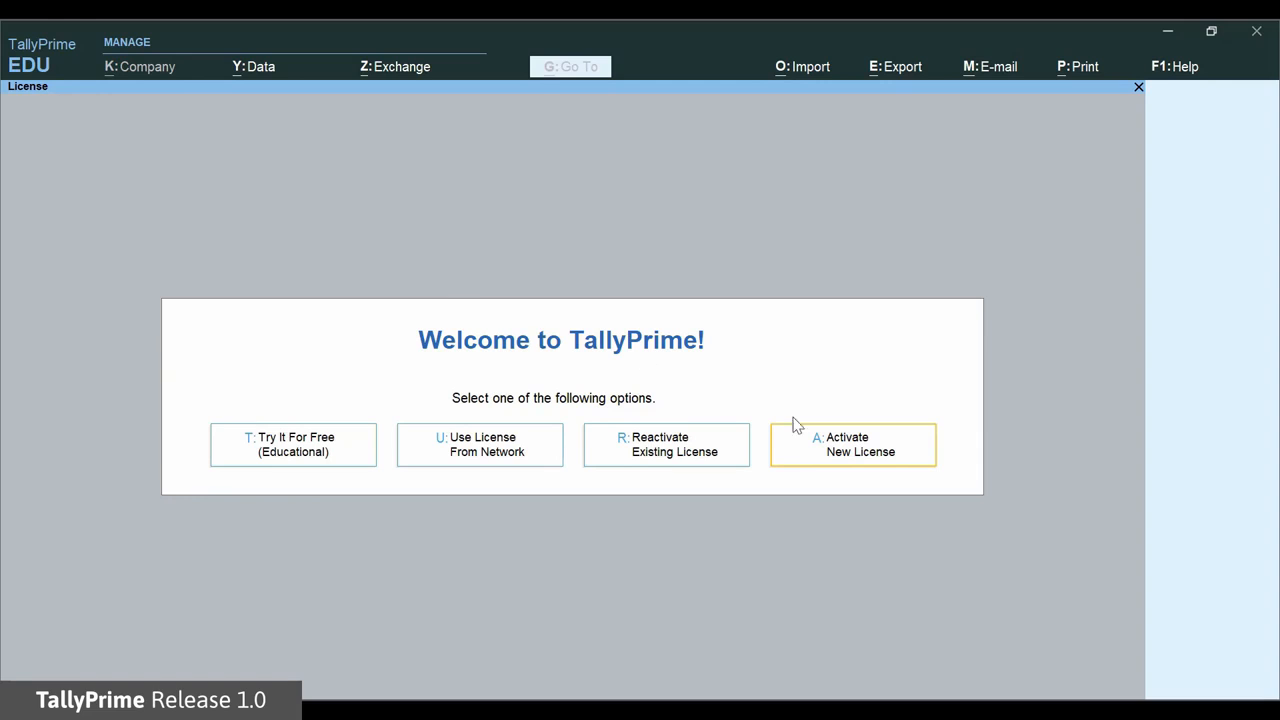
Enter a new licence's serial number, activation key, and the e-mail ID with its confirmation, then submit them.
click(916, 466)
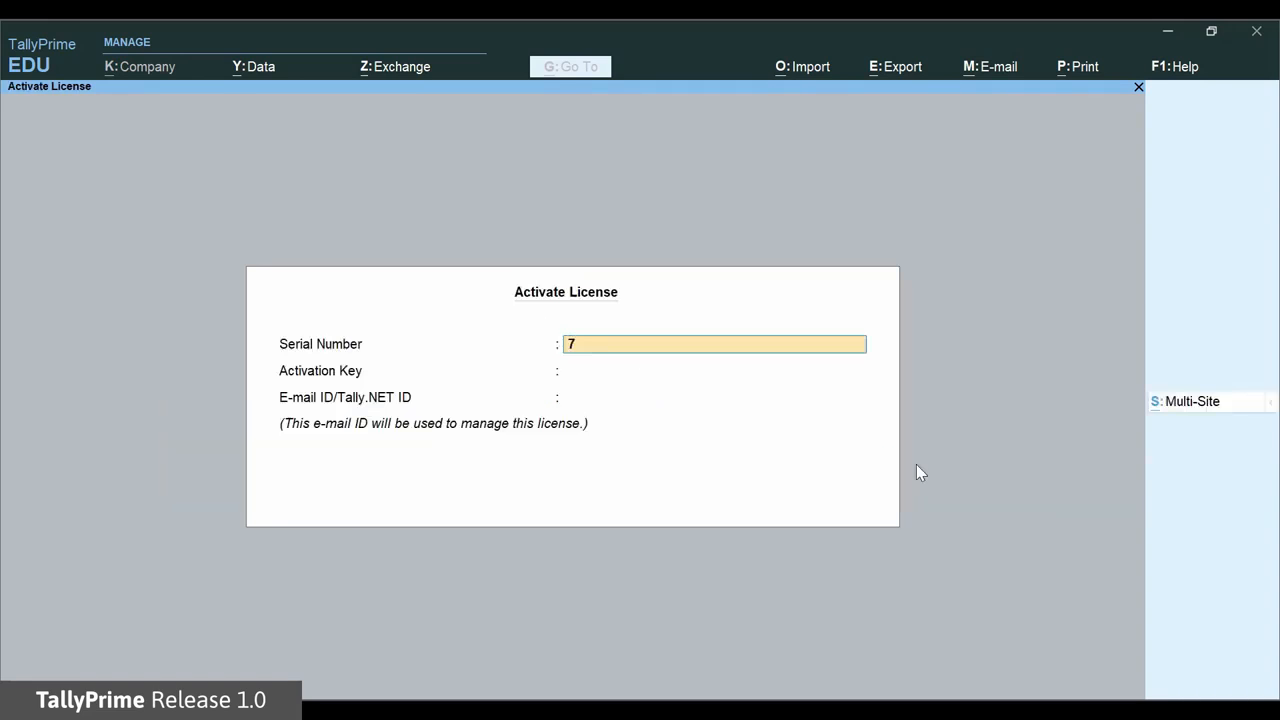
key(Return)
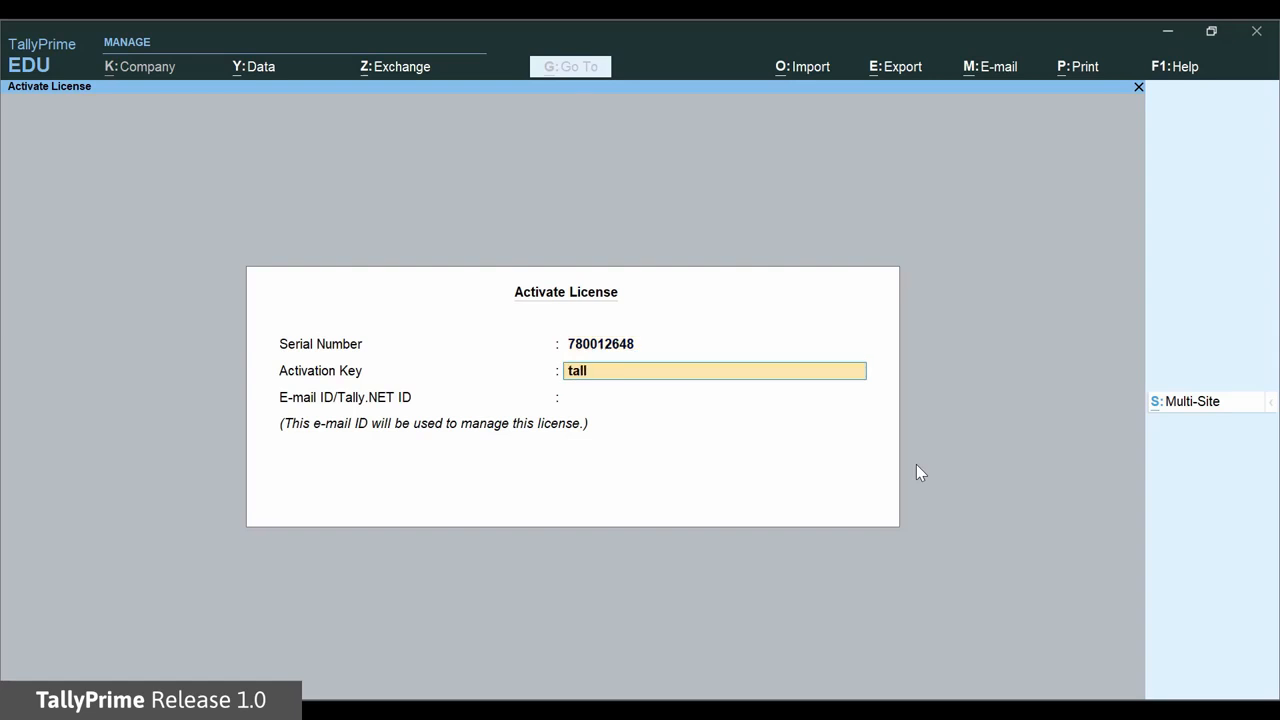
key(Return)
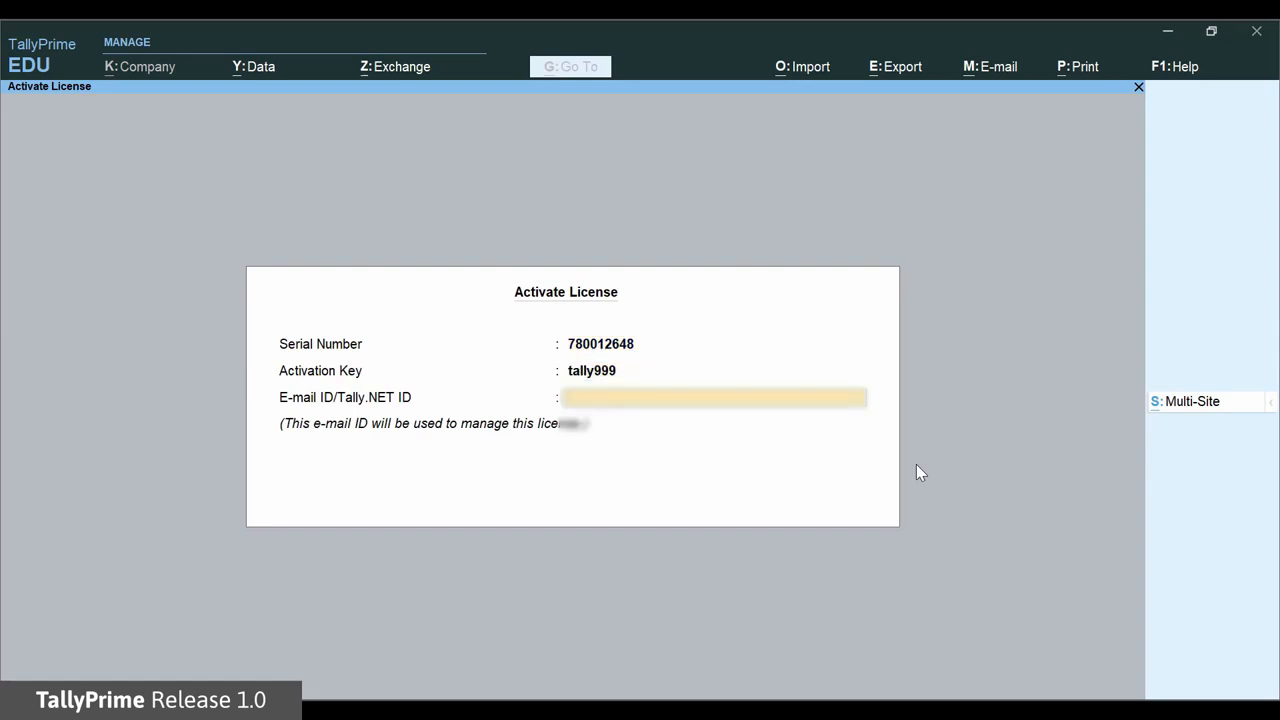
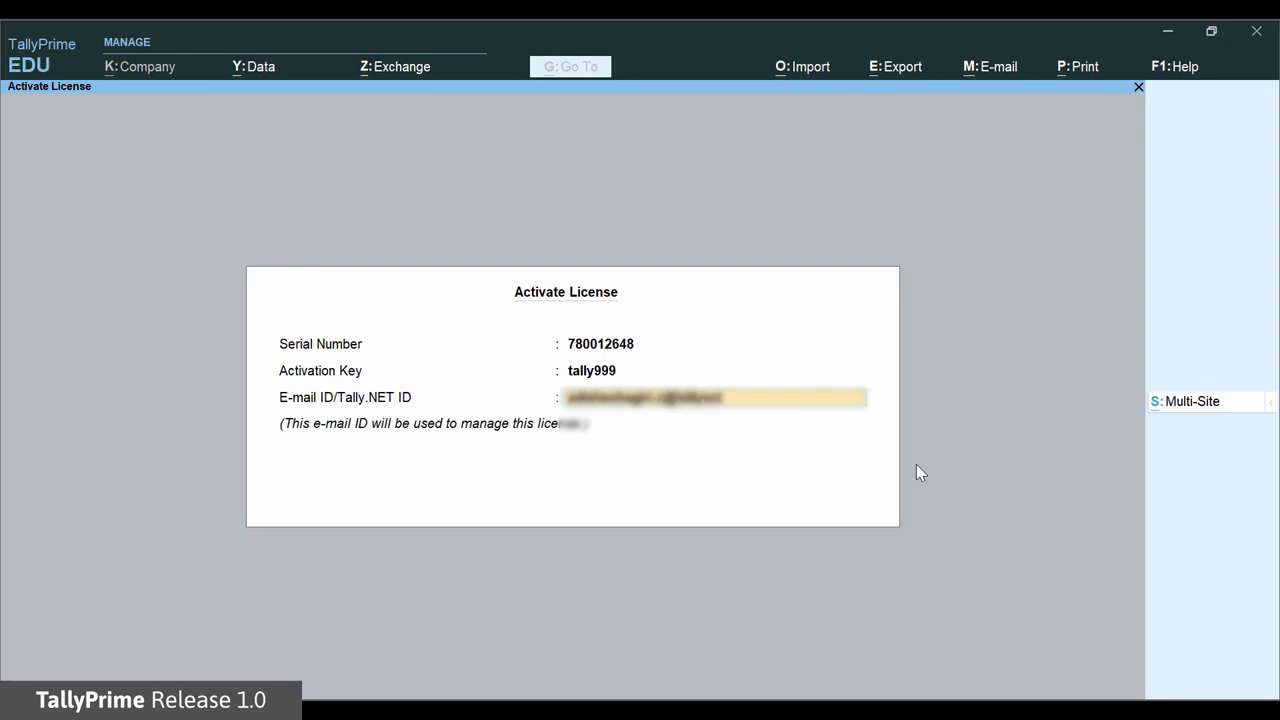
key(Return)
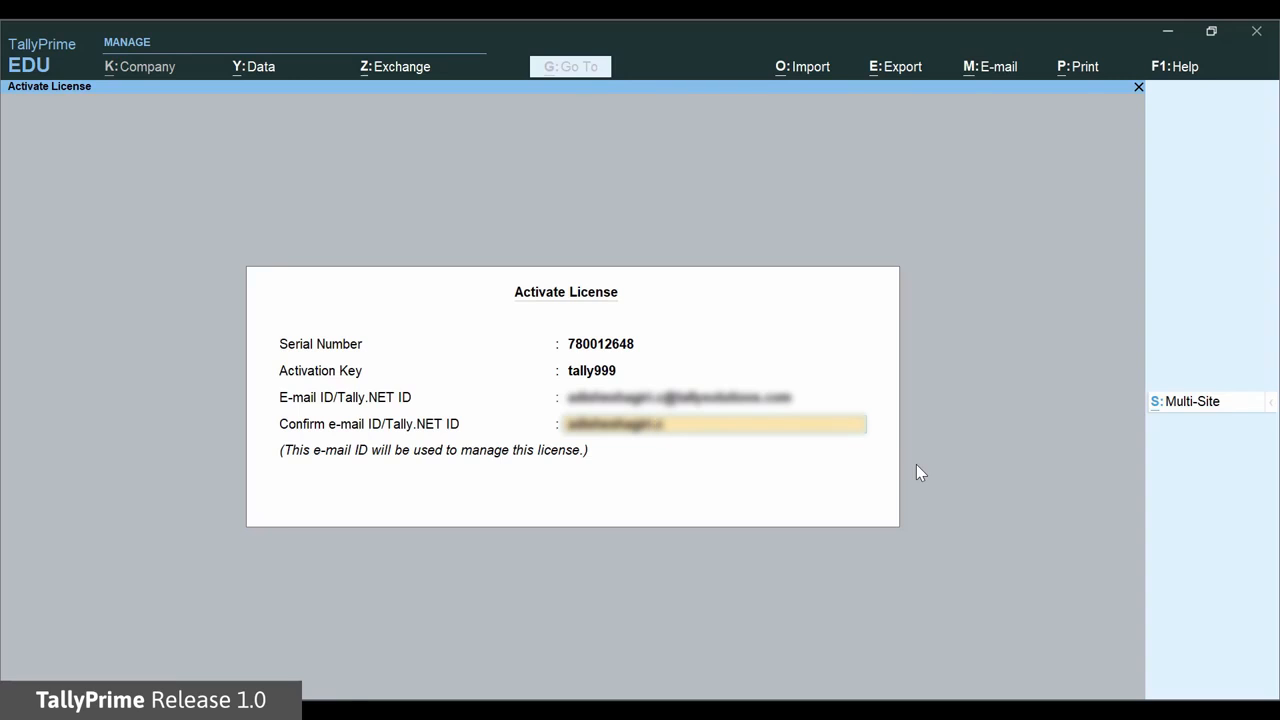
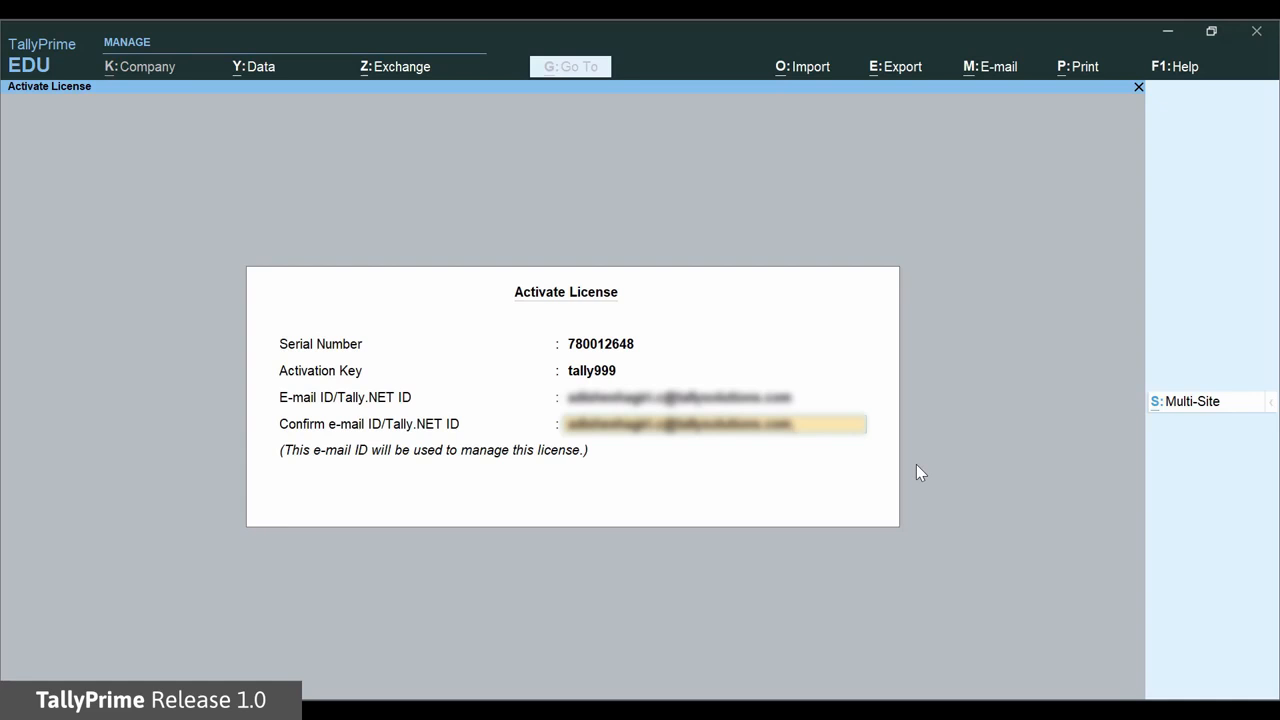
key(Return)
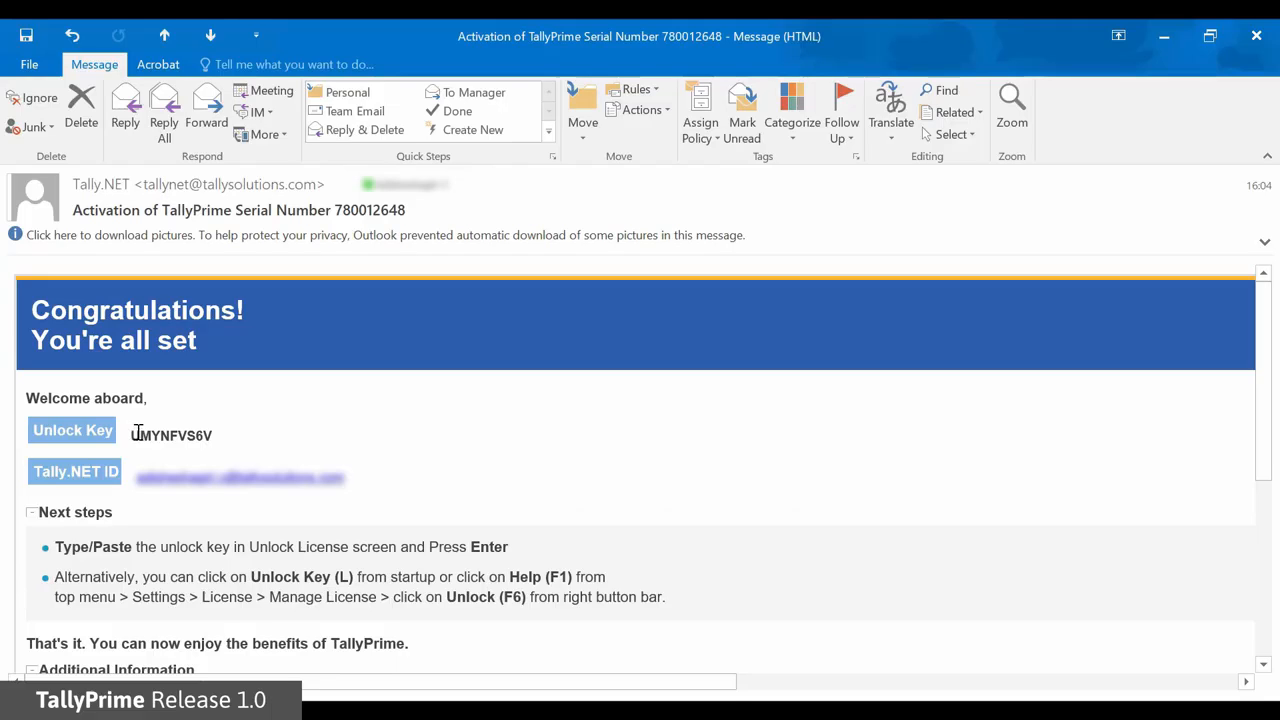
Paste the unlock key copied from the e-mail, activate, and dismiss the success message.
drag(136, 434, 224, 436)
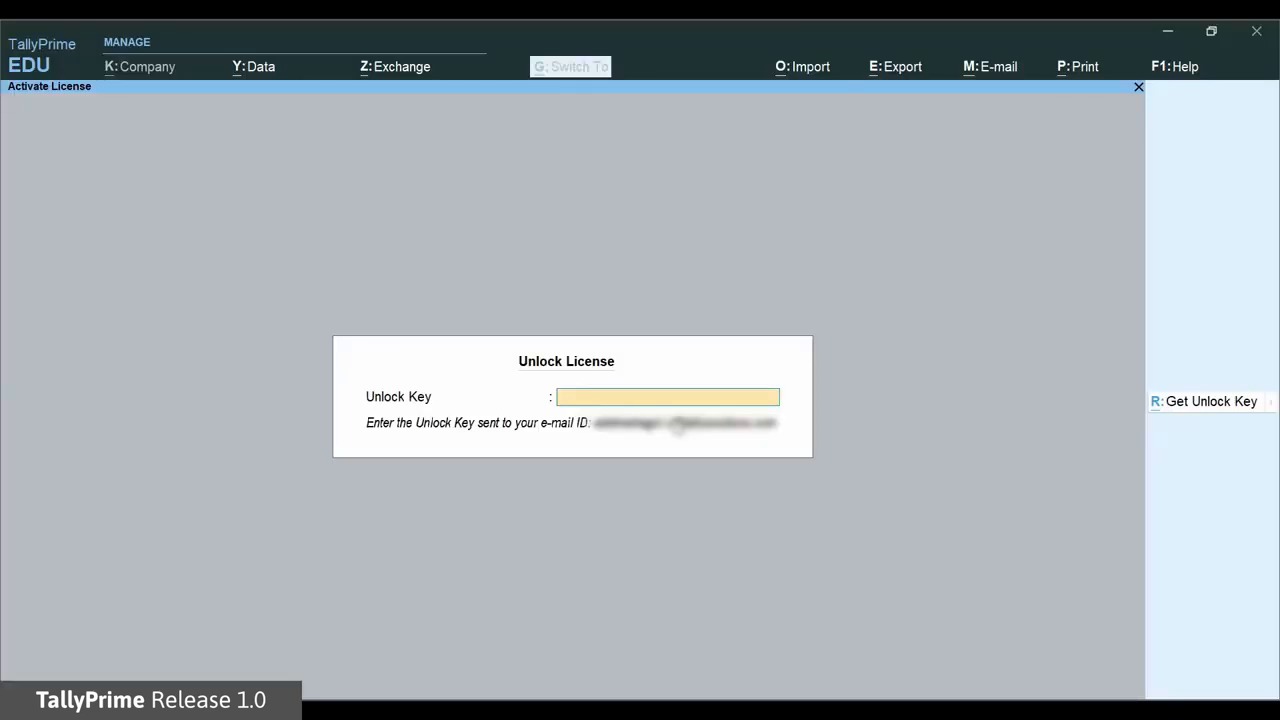
key(ctrl+alt+v)
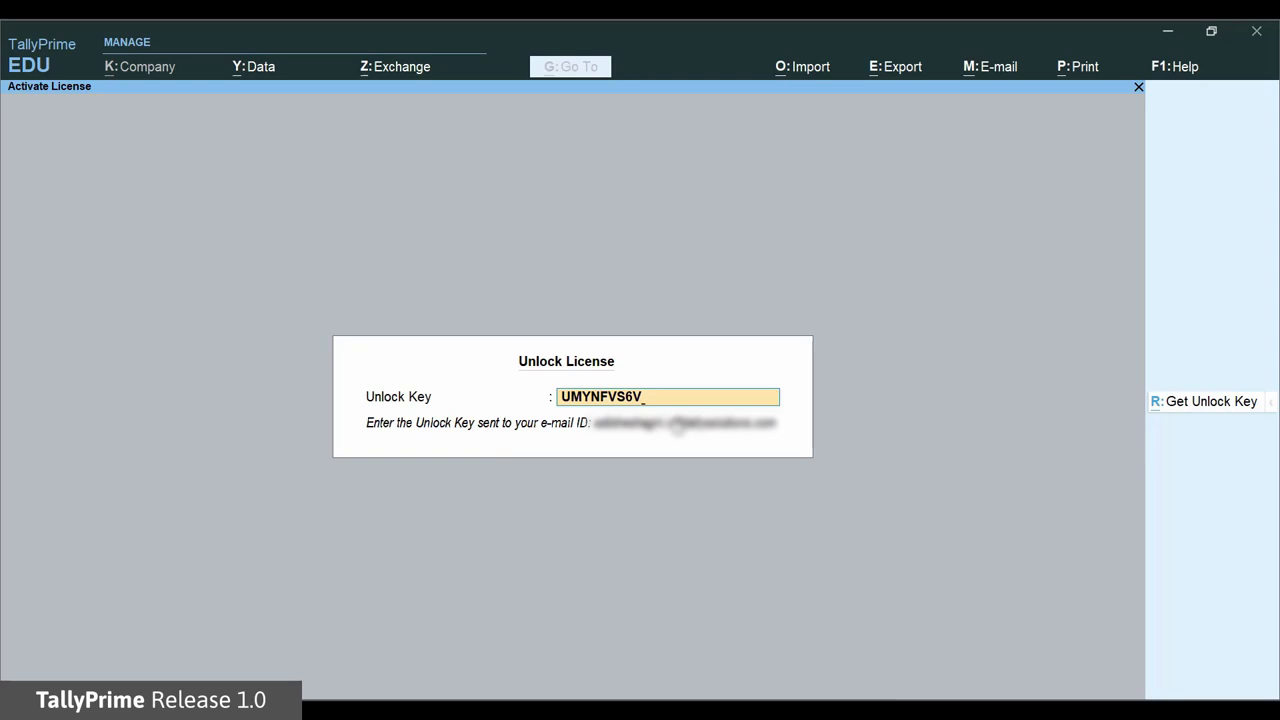
key(Return)
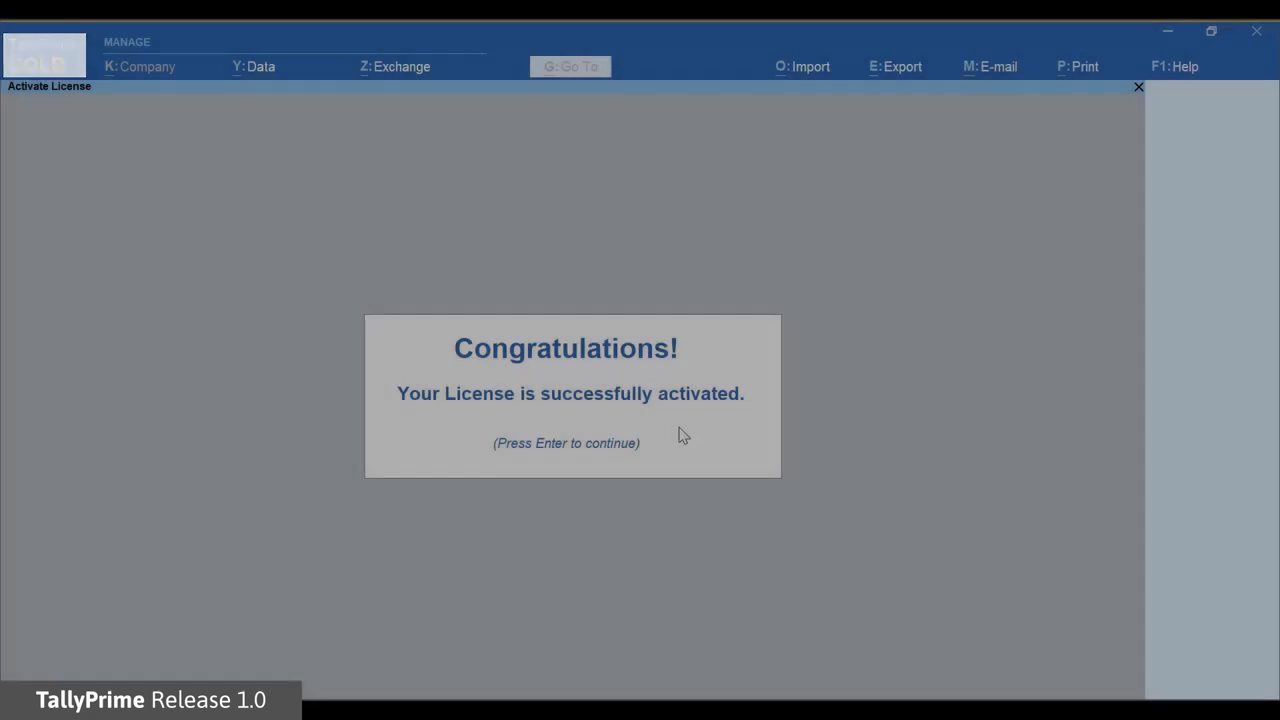
key(Return)
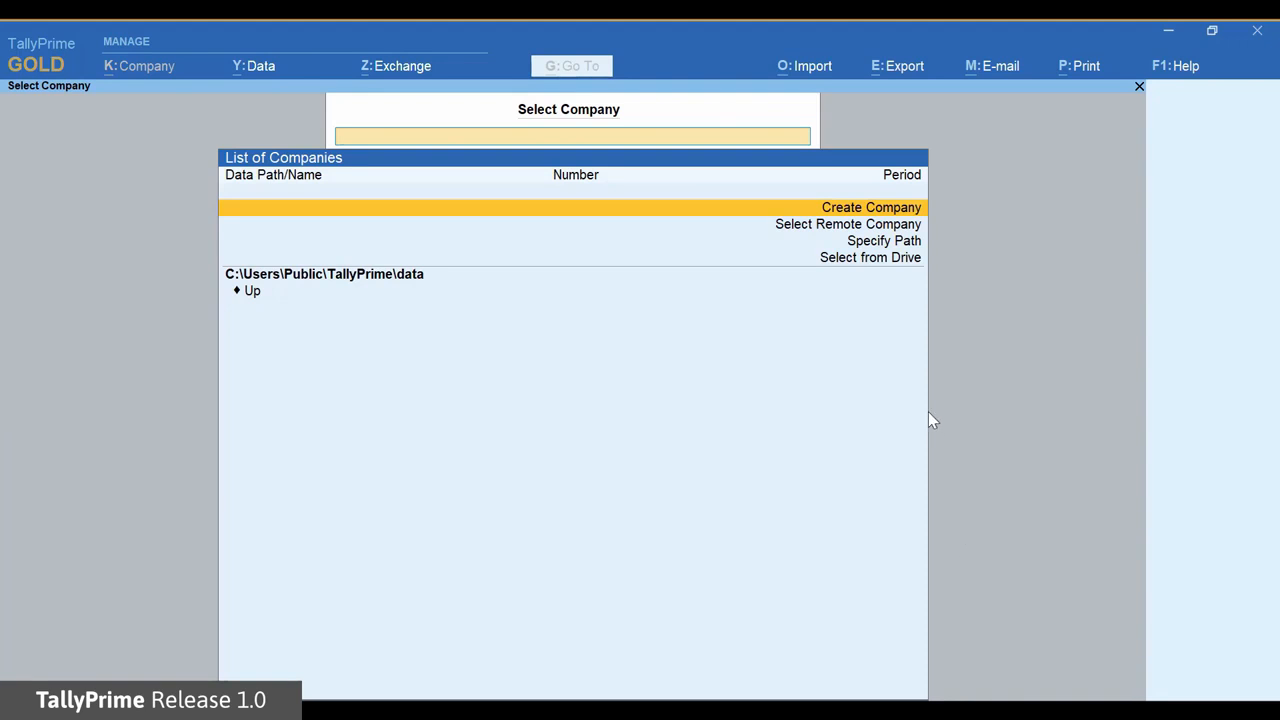
click(905, 215)
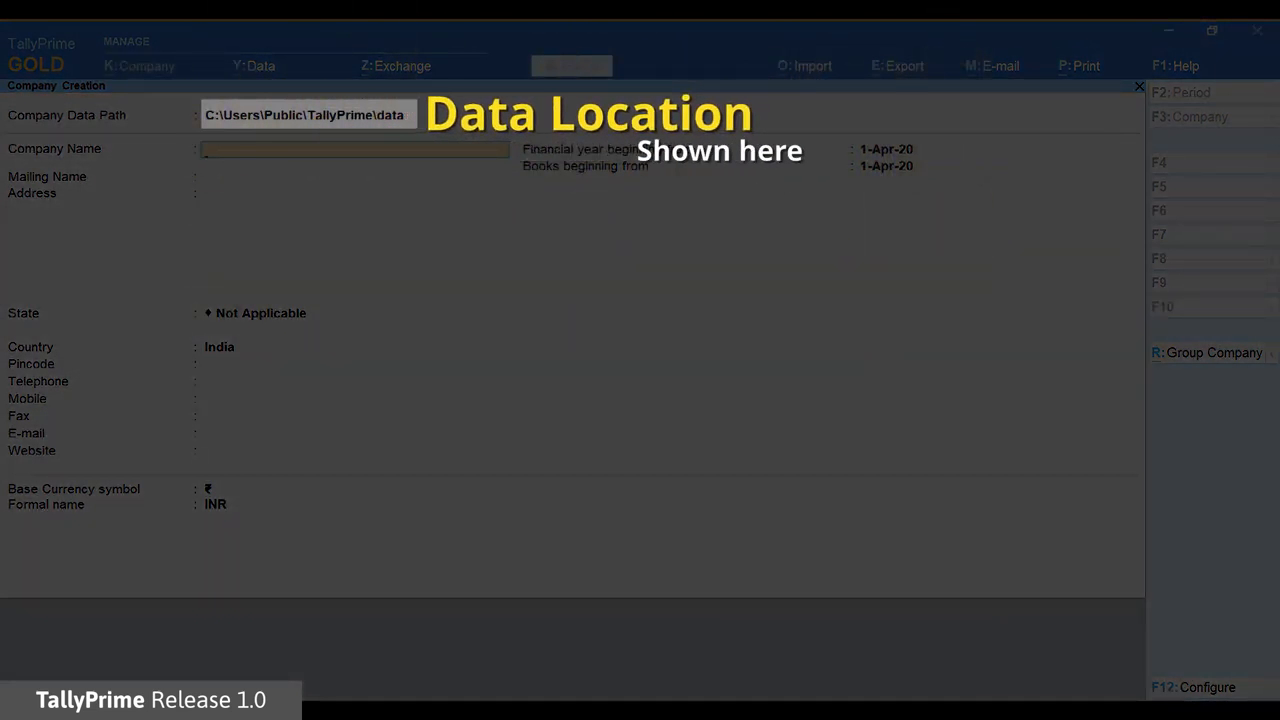
text(National En)
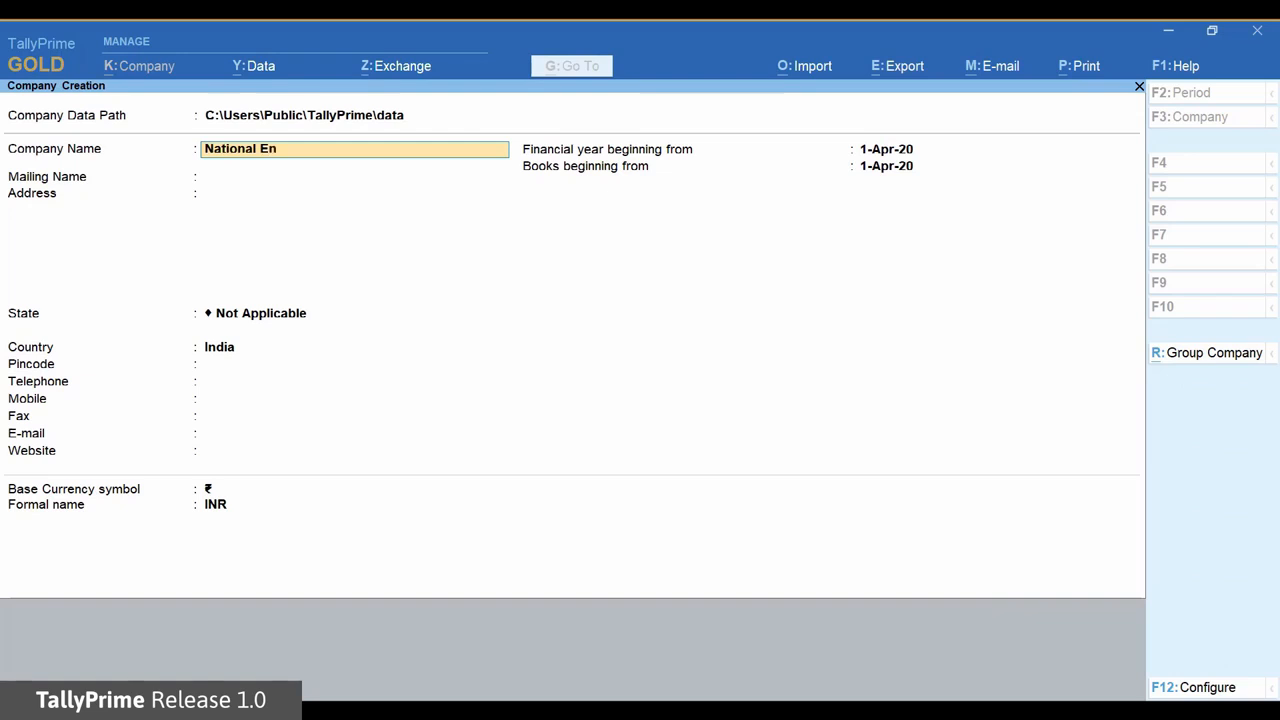
text(terprises)
key(Return)
key(Return)
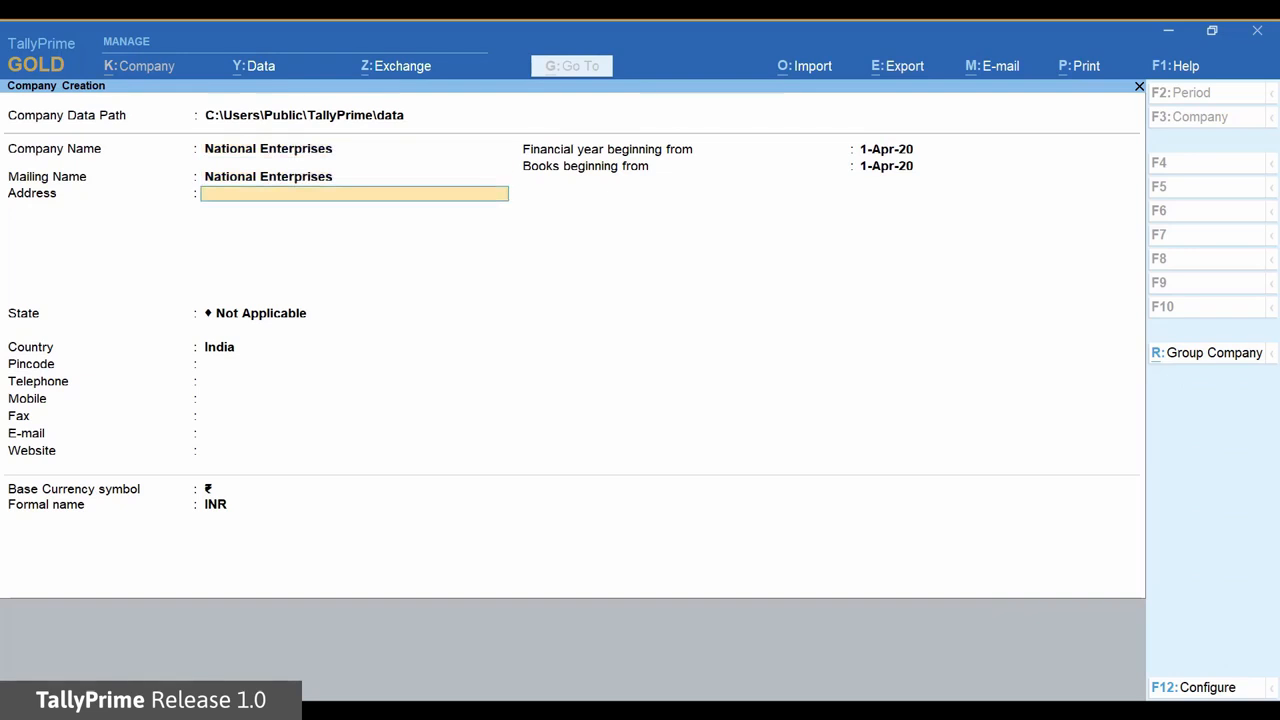
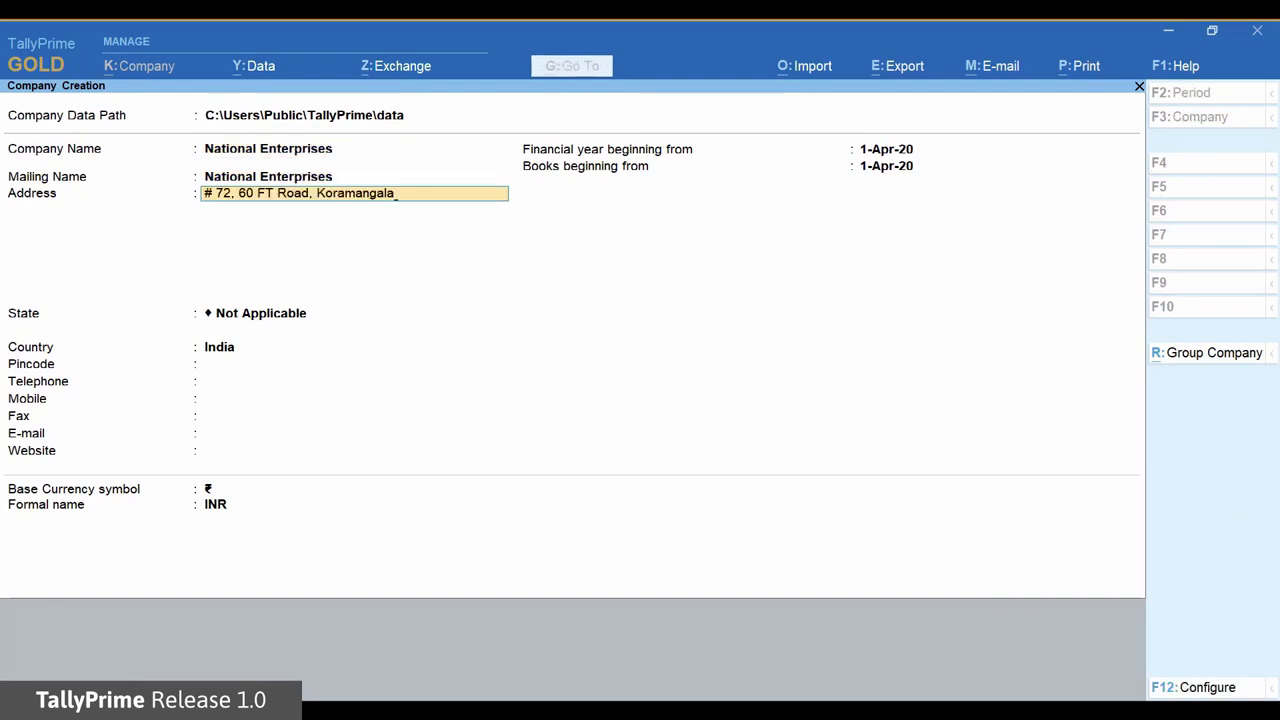
key(Return)
key(Return)
text(K)
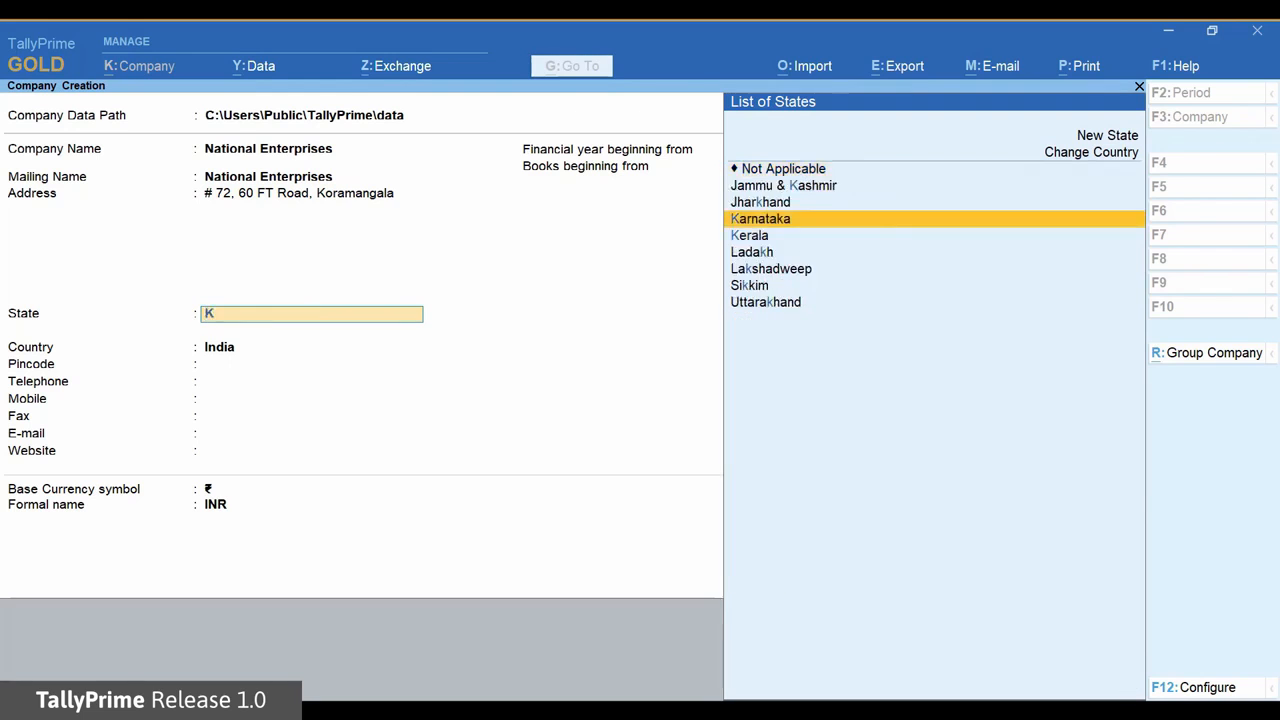
key(Return)
key(Return)
key(Return)
key(Return)
key(Return)
key(Return)
key(Return)
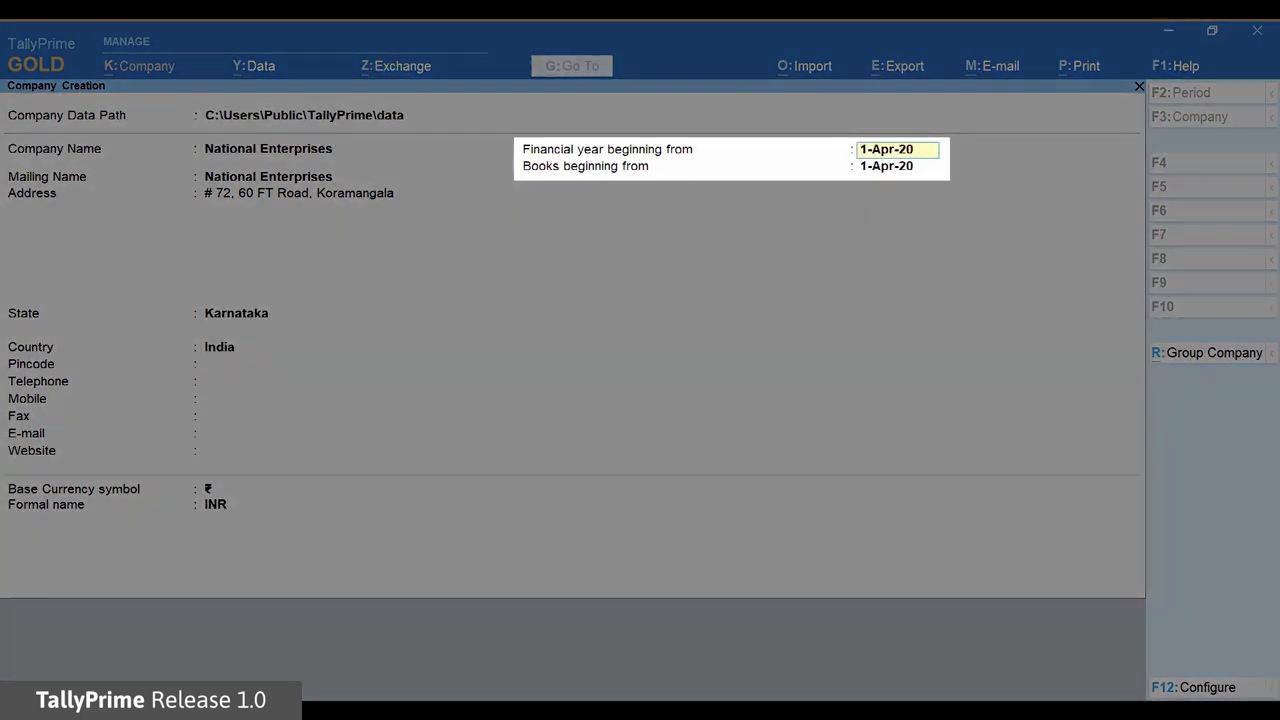
key(Return)
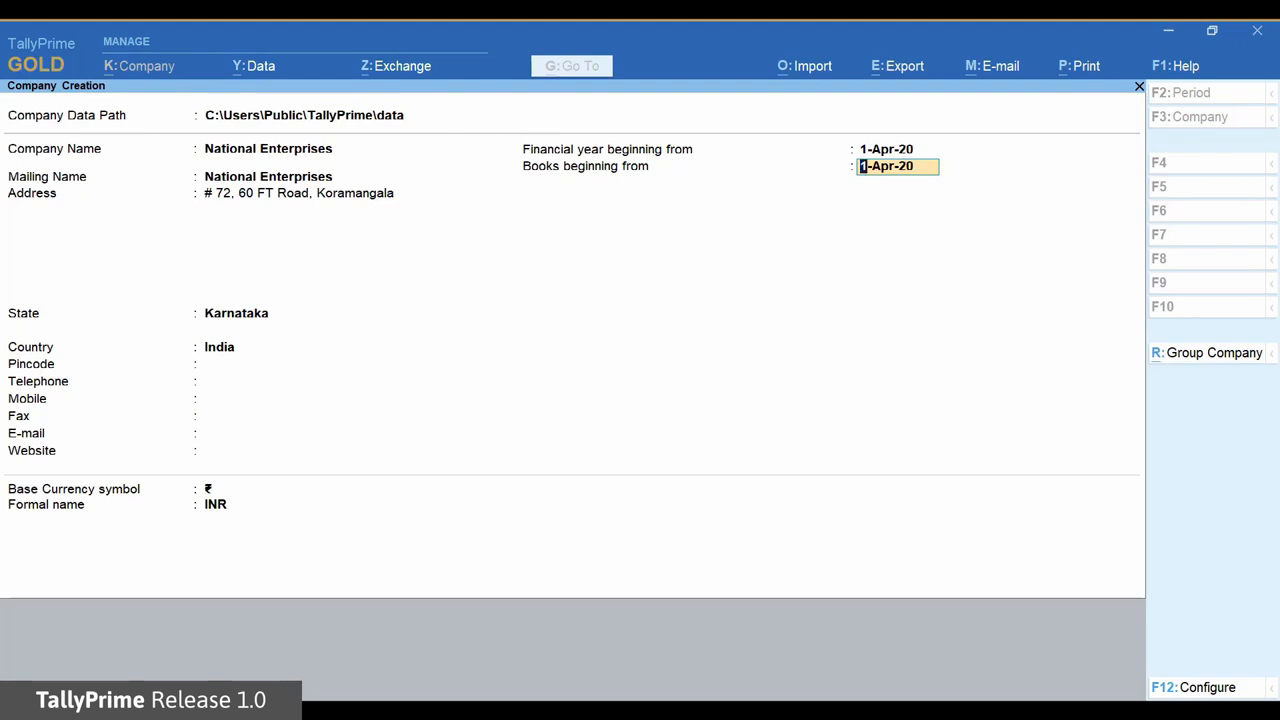
key(Return)
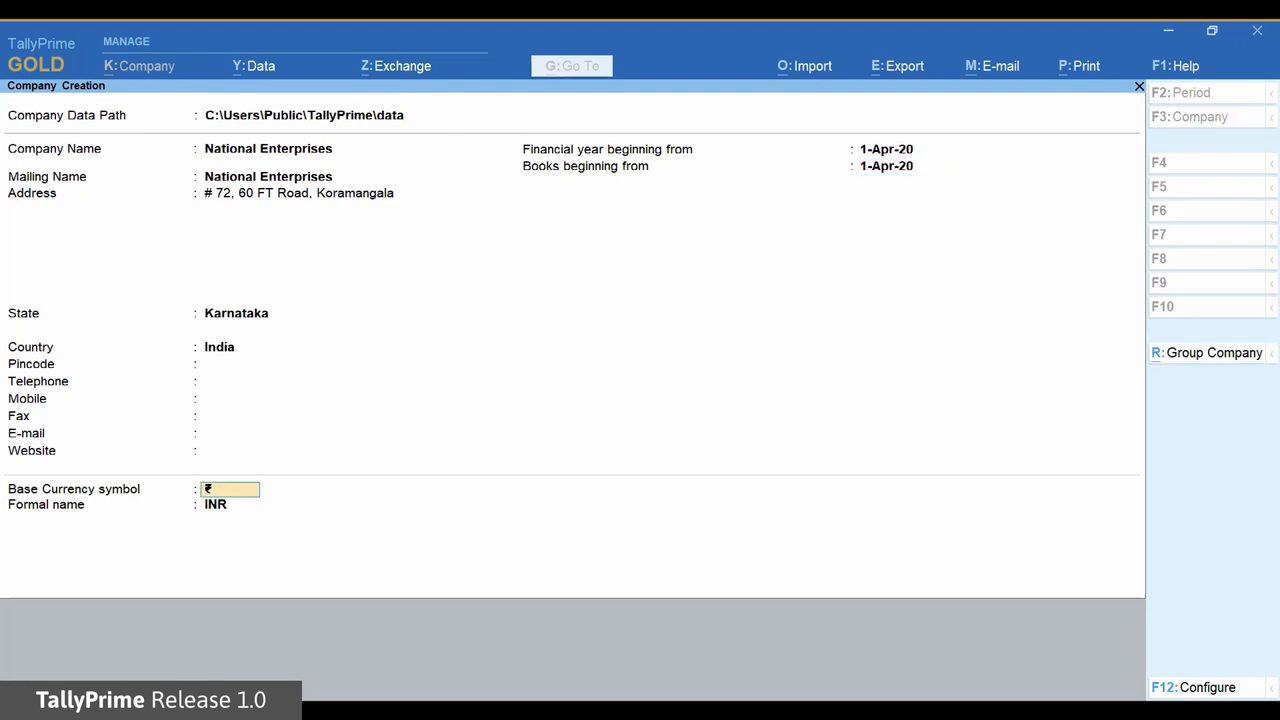
key(Return)
key(Return)
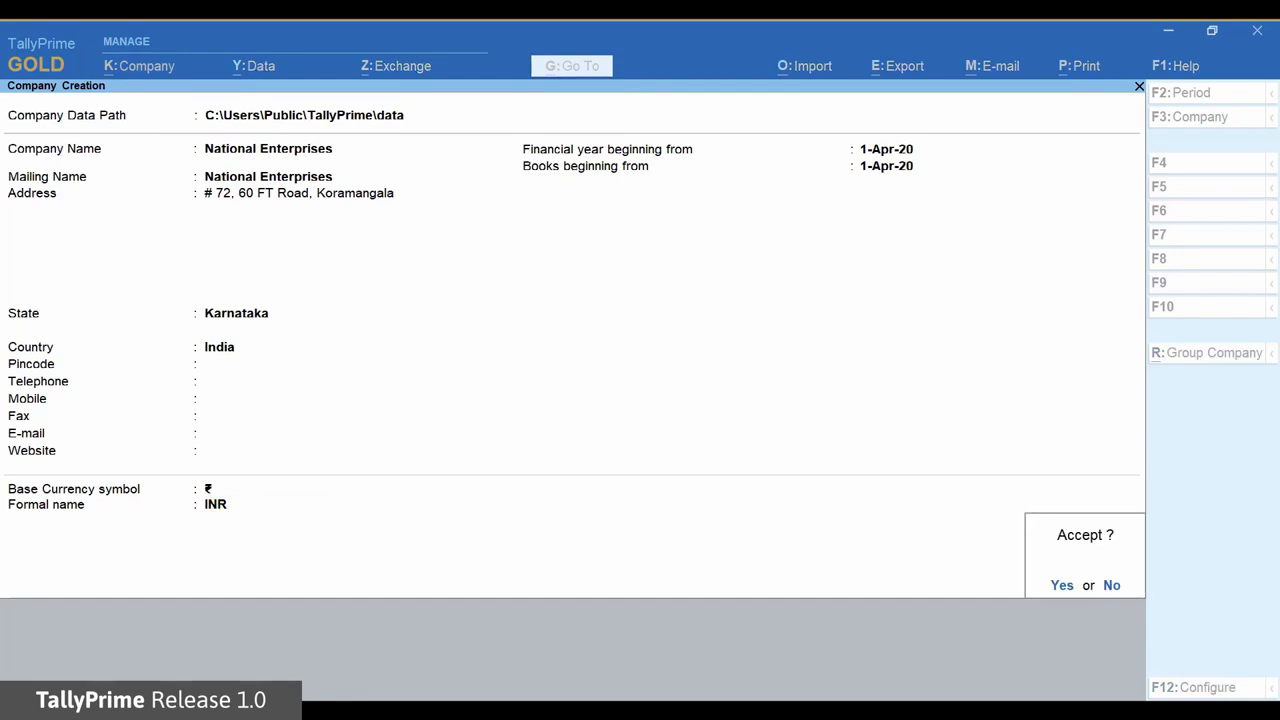
Accept the National Enterprises company and quit Company Features to the Gateway of Tally.
key(Return)
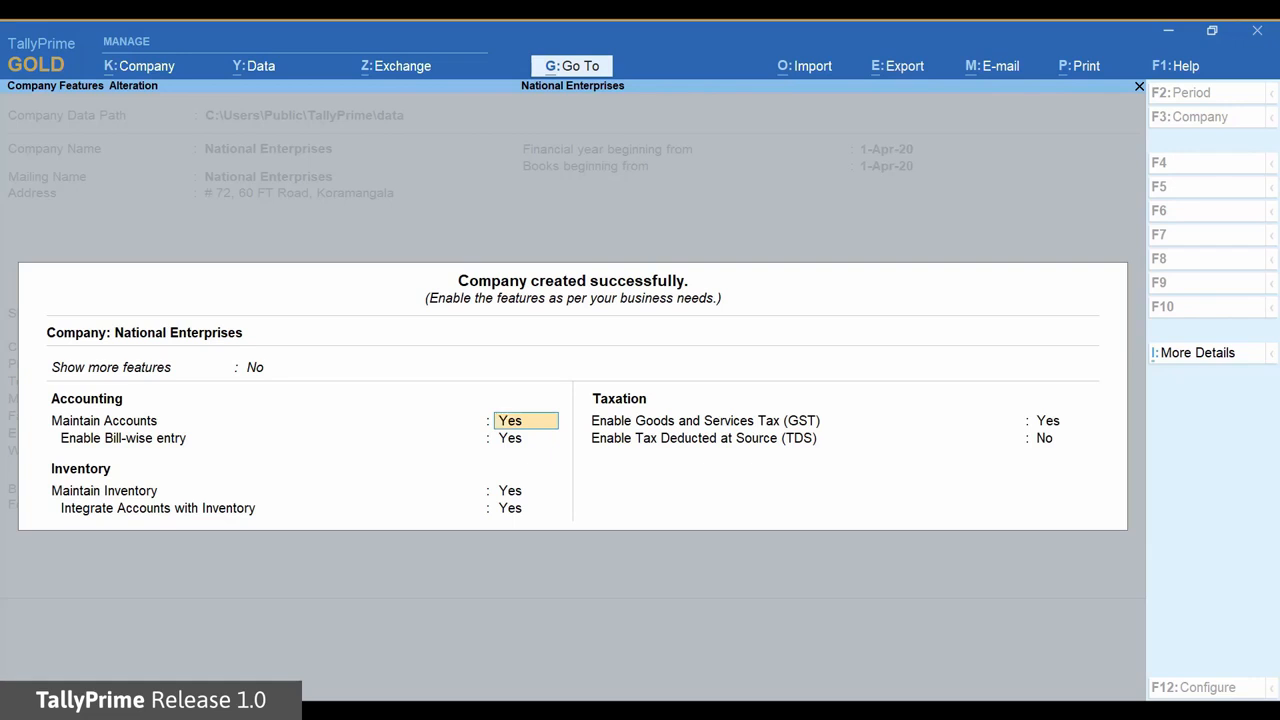
key(Escape)
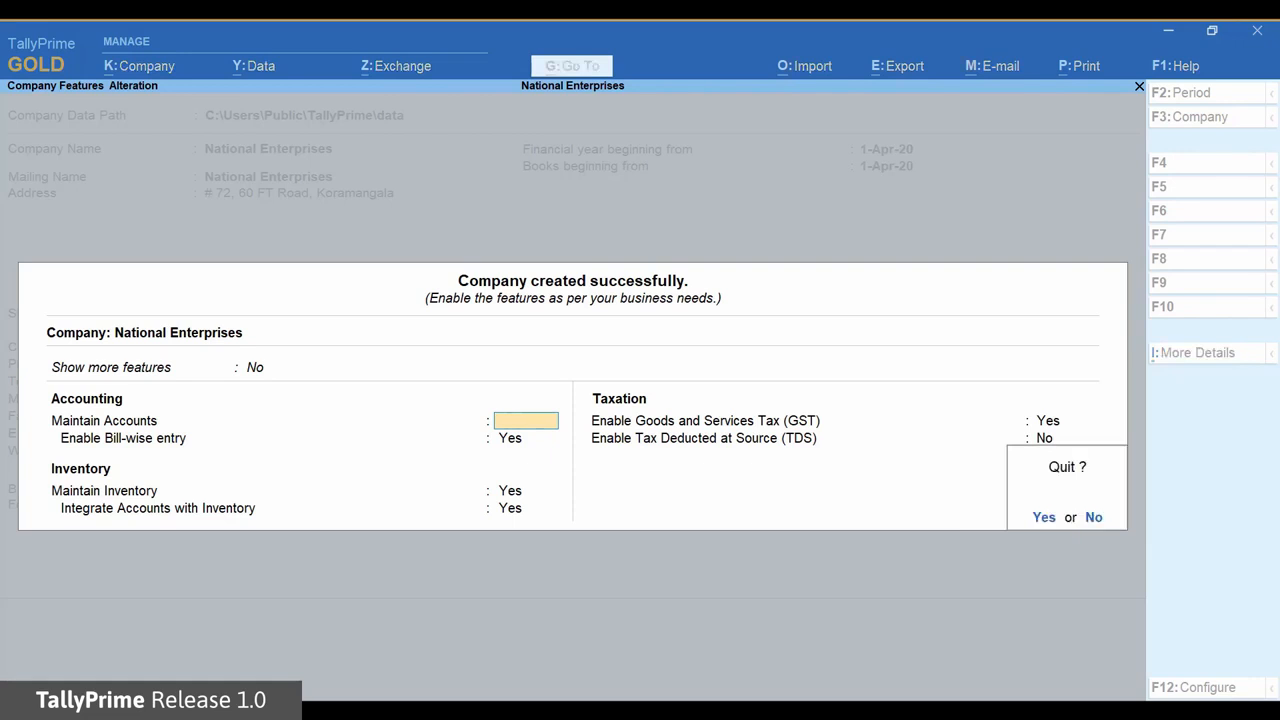
key(y)
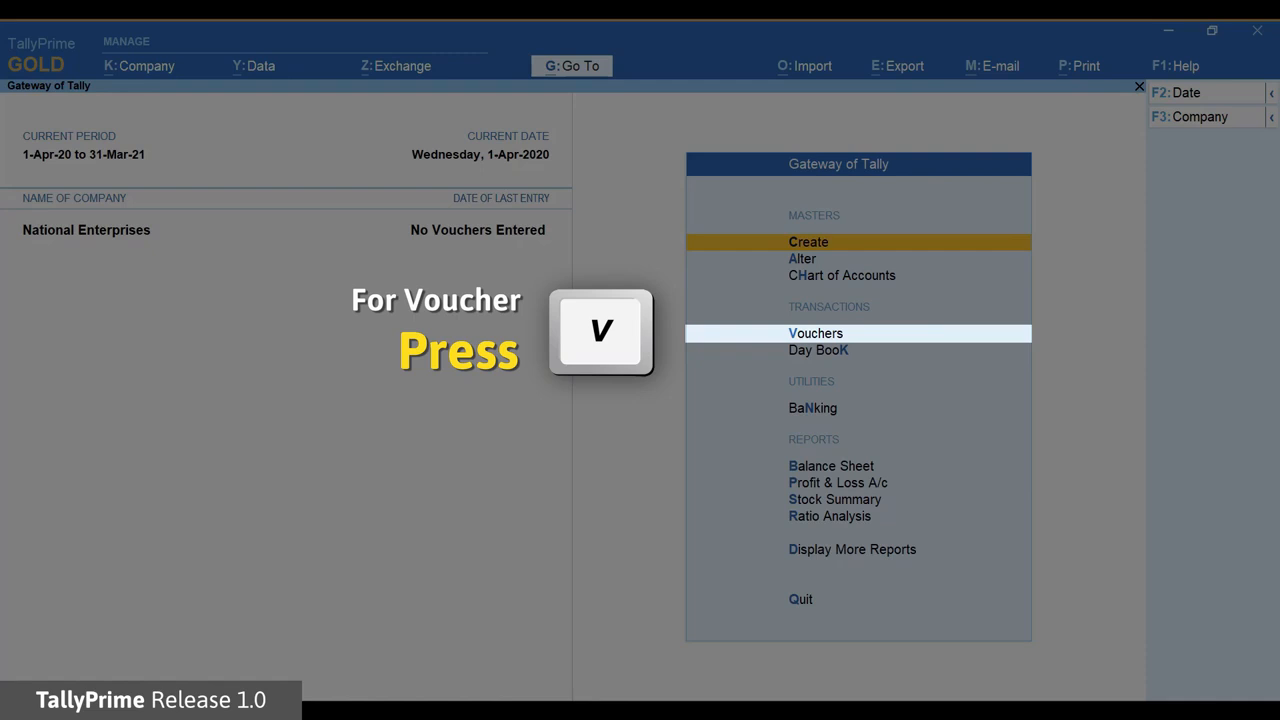
Start Sales voucher No. 1 dated 1-Apr-20 with Cash as the party account.
key(v)
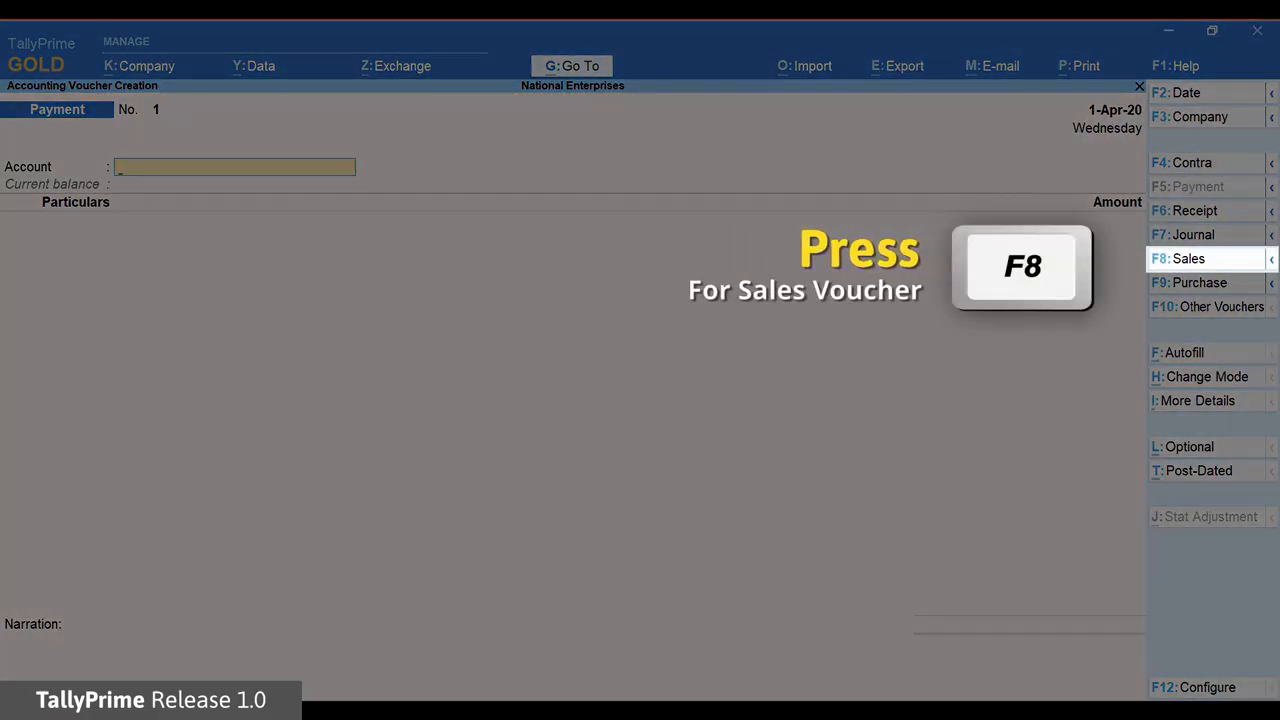
key(F8)
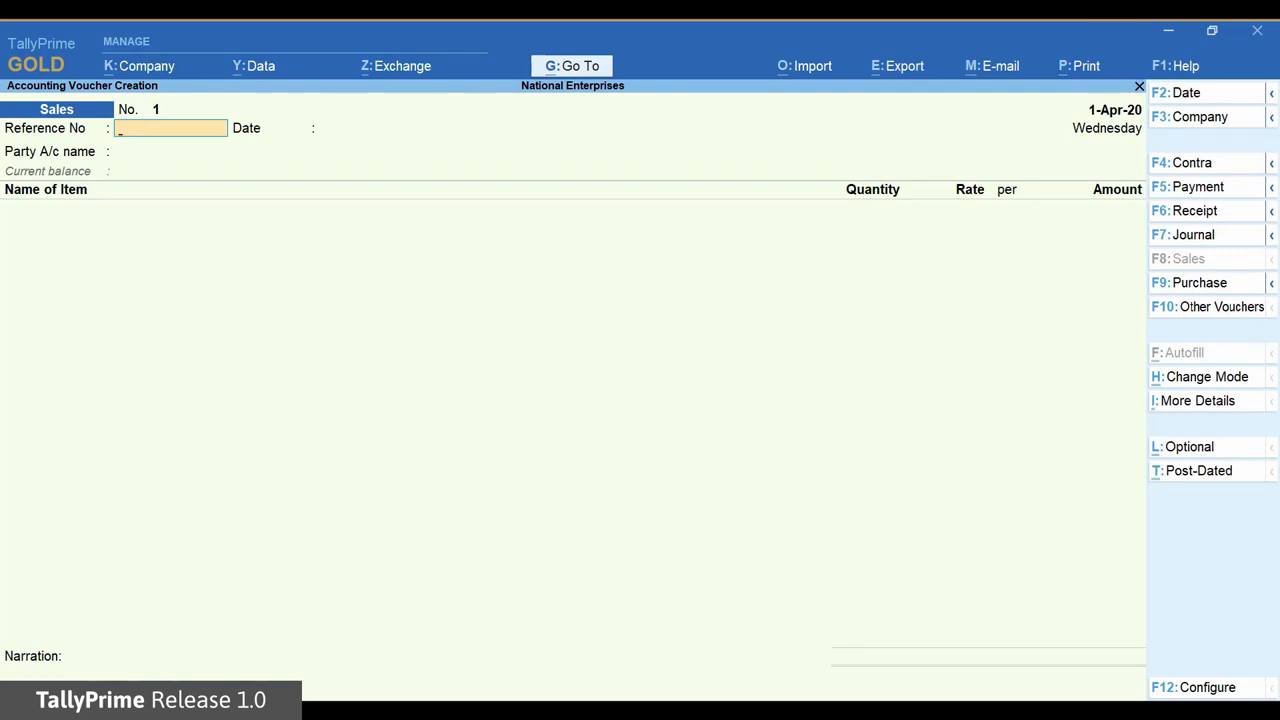
key(Return)
key(Return)
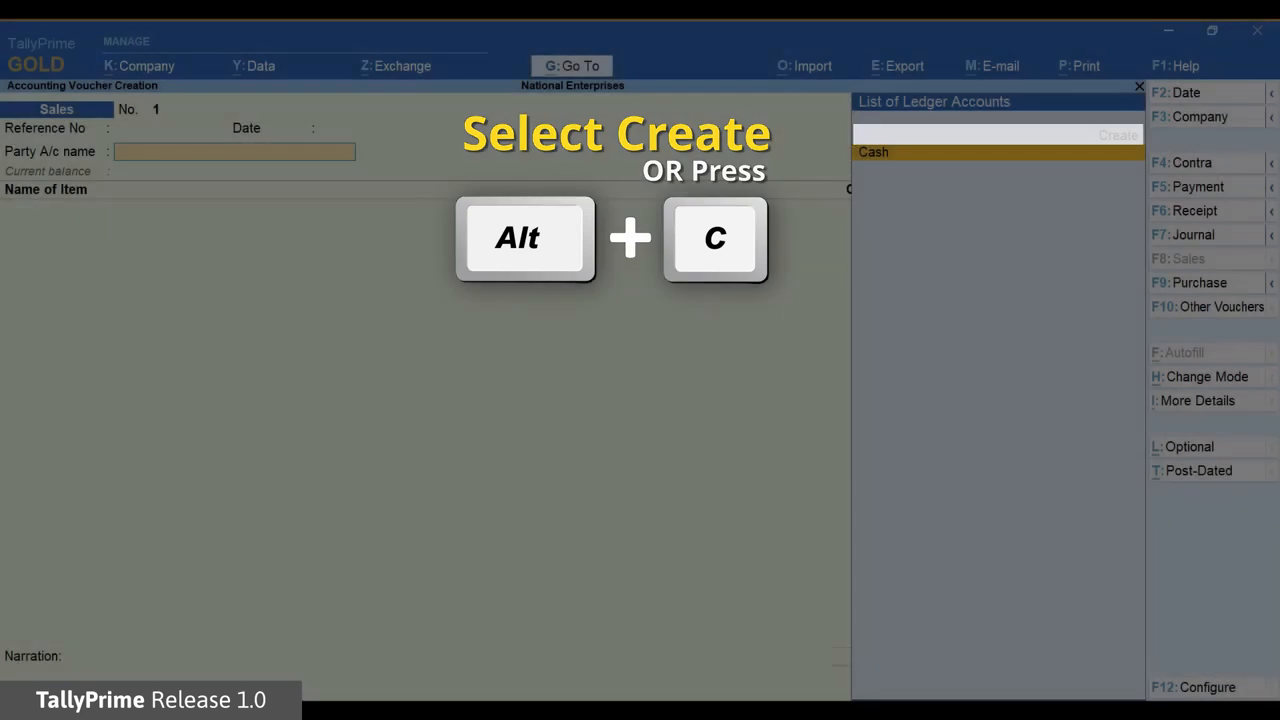
key(Return)
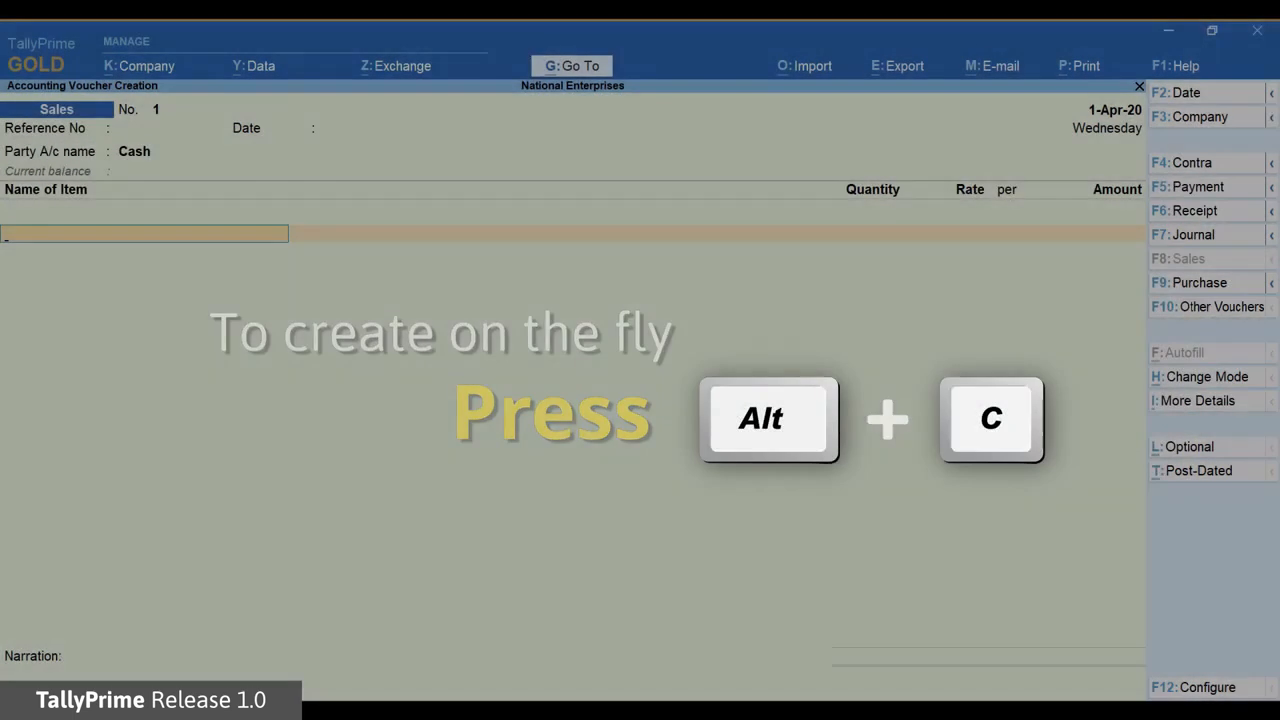
Create stock item Honey 1kg with a new simple unit 'no' and save both.
key(alt+c)
text(Honey 1kg)
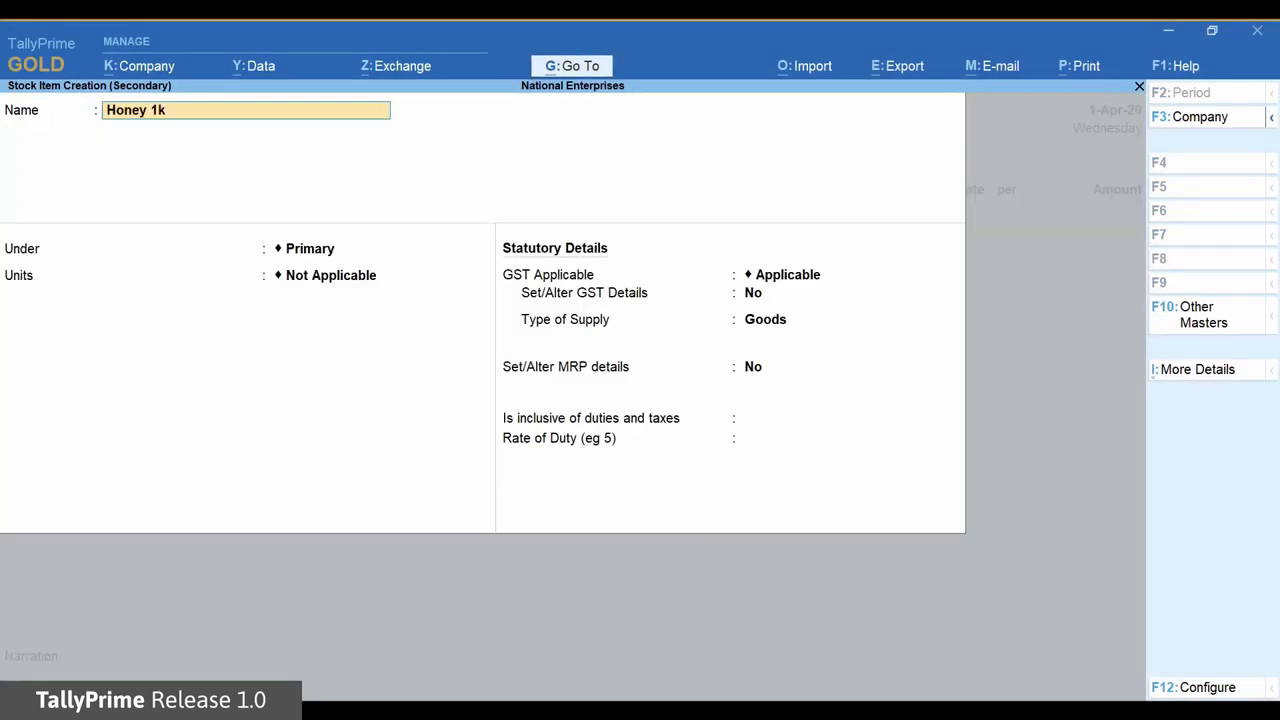
key(Return)
key(Return)
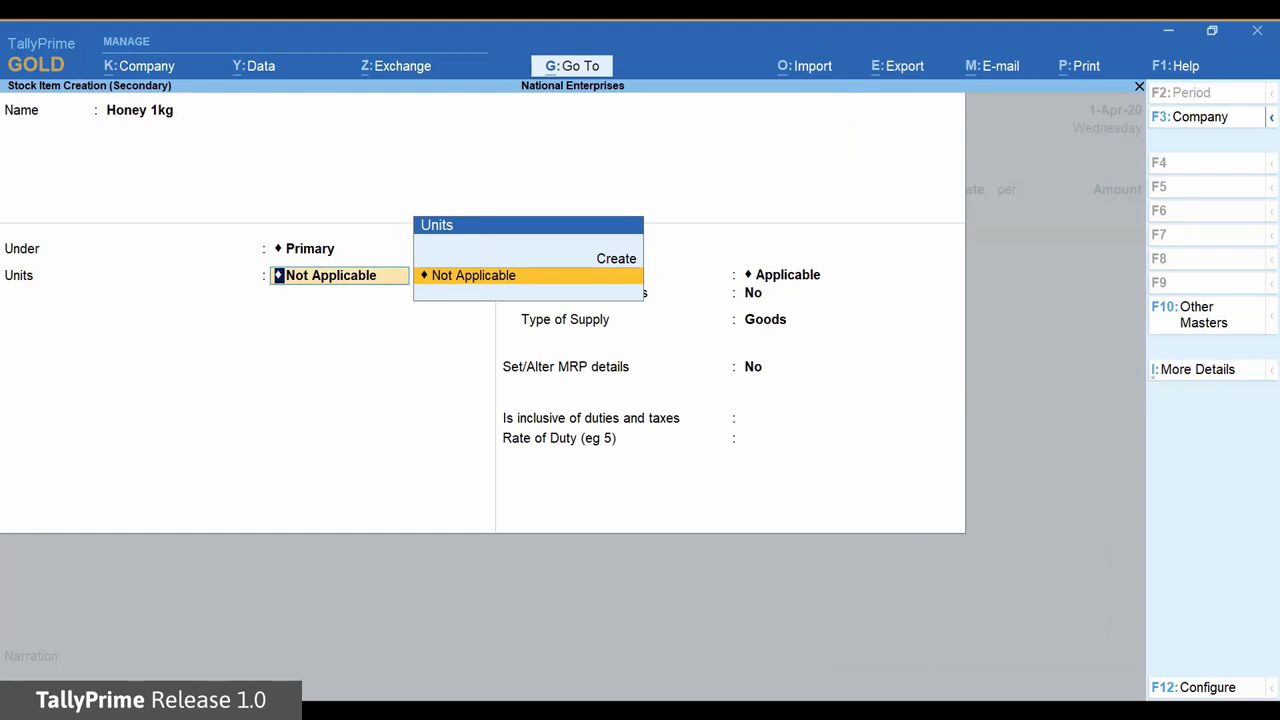
key(alt+c)
text(no)
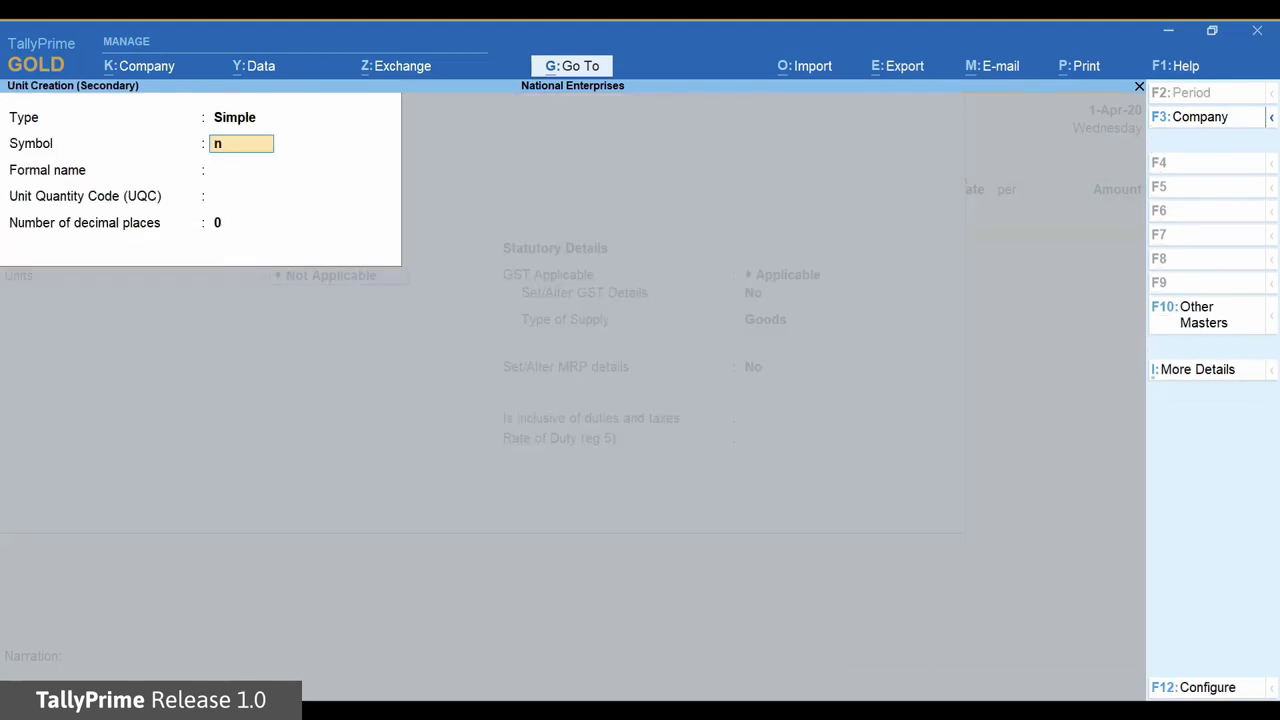
key(Return)
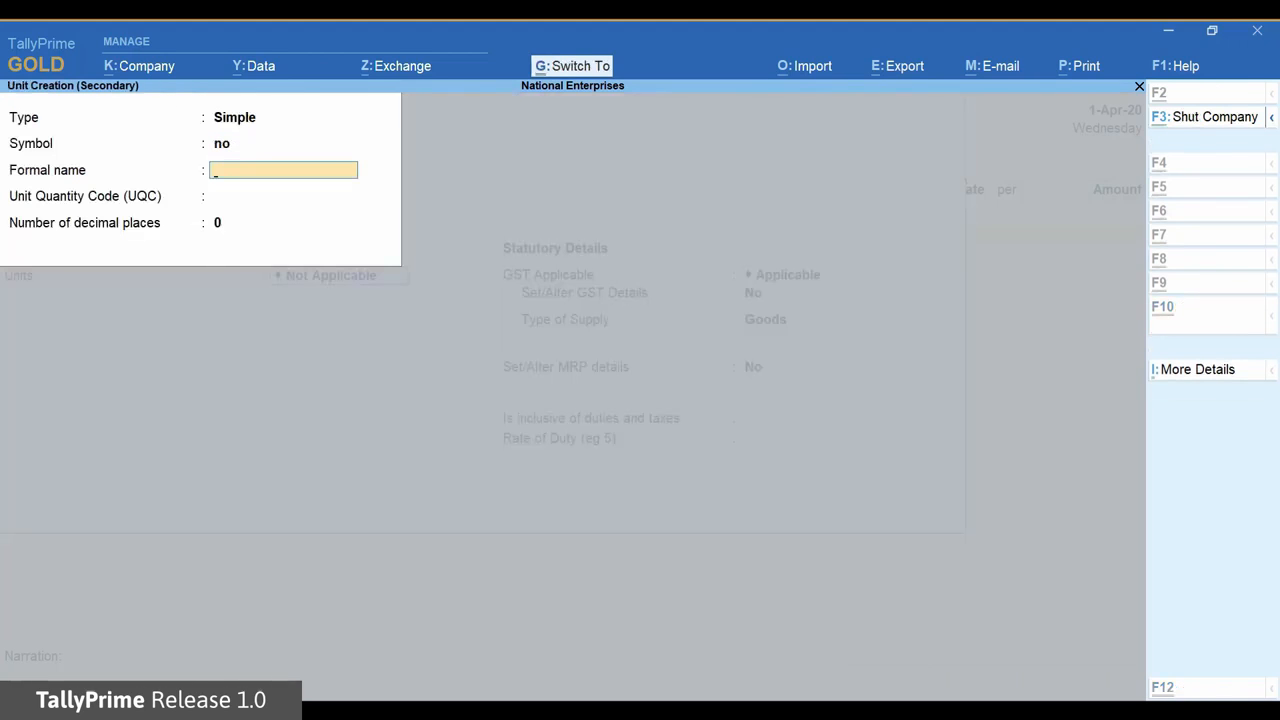
key(ctrl+a)
key(ctrl+a)
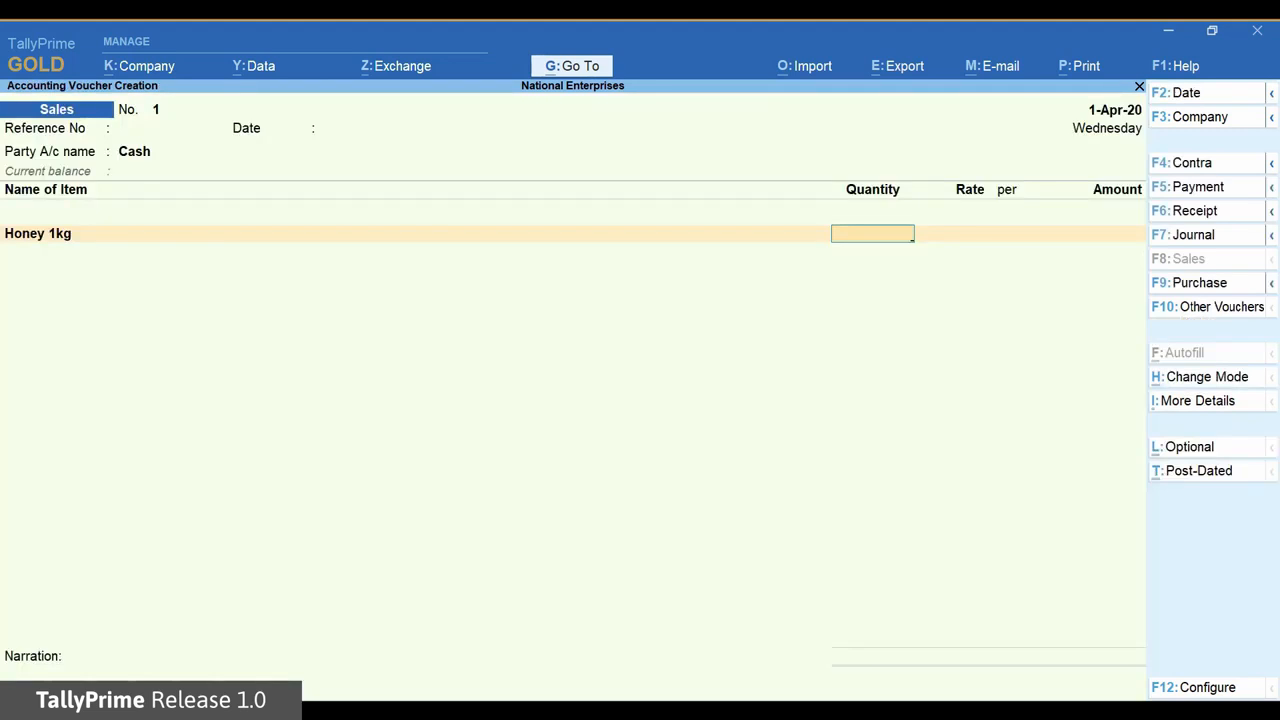
Enter quantity 2 at rate 540 for Honey 1kg.
text(2)
key(Return)
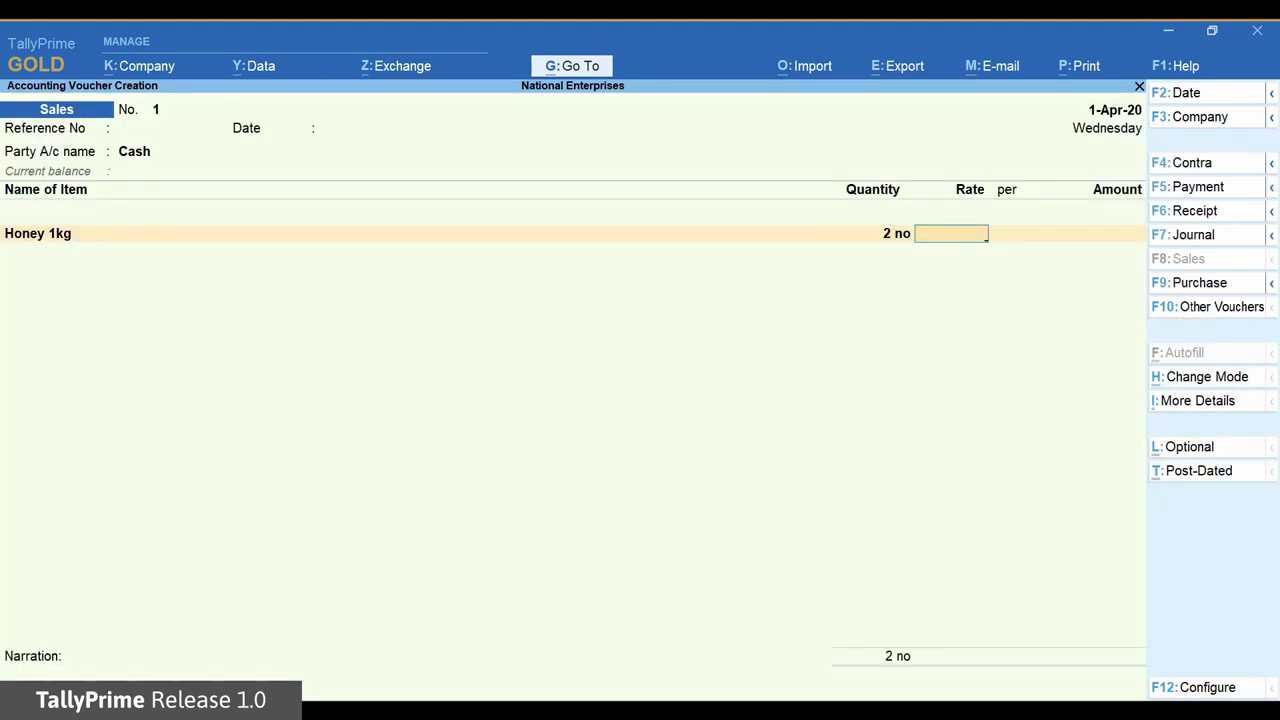
text(540)
key(Return)
key(Return)
key(Return)
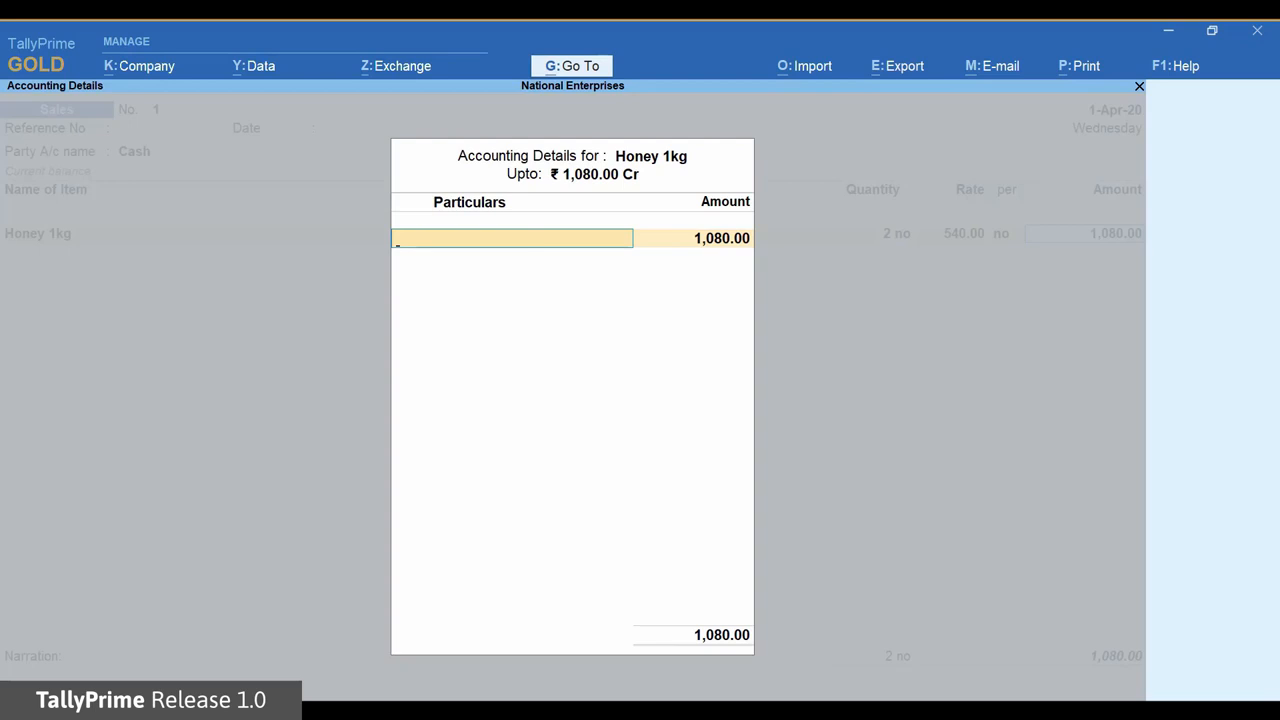
Create a ledger named Sales under Sales Accounts, type Not Applicable.
key(alt+c)
text(Sales)
key(Return)
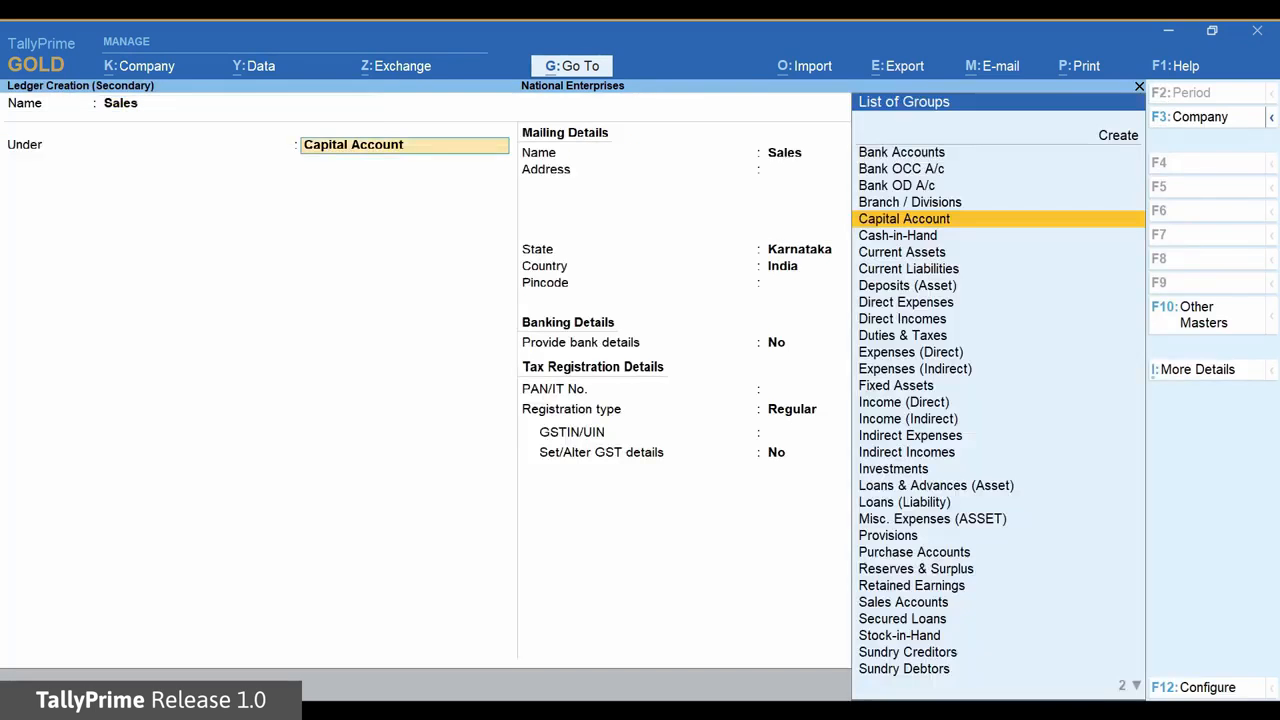
text(Sa)
key(Return)
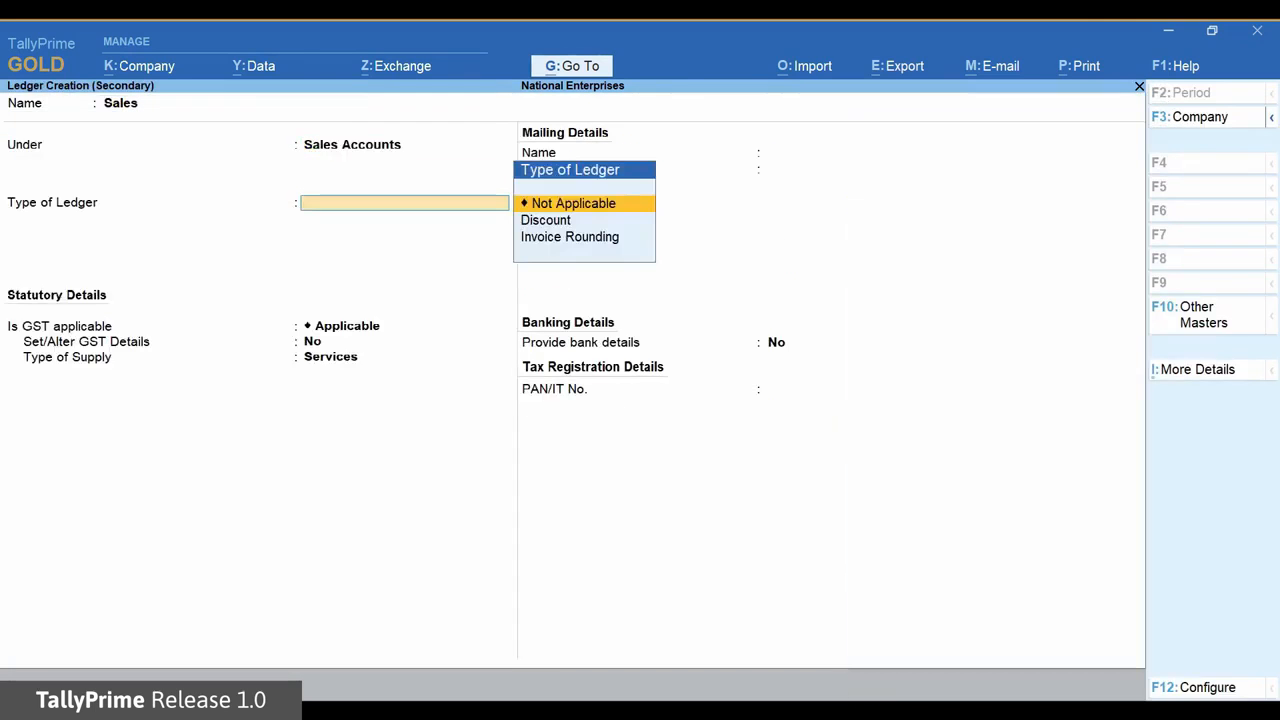
key(Return)
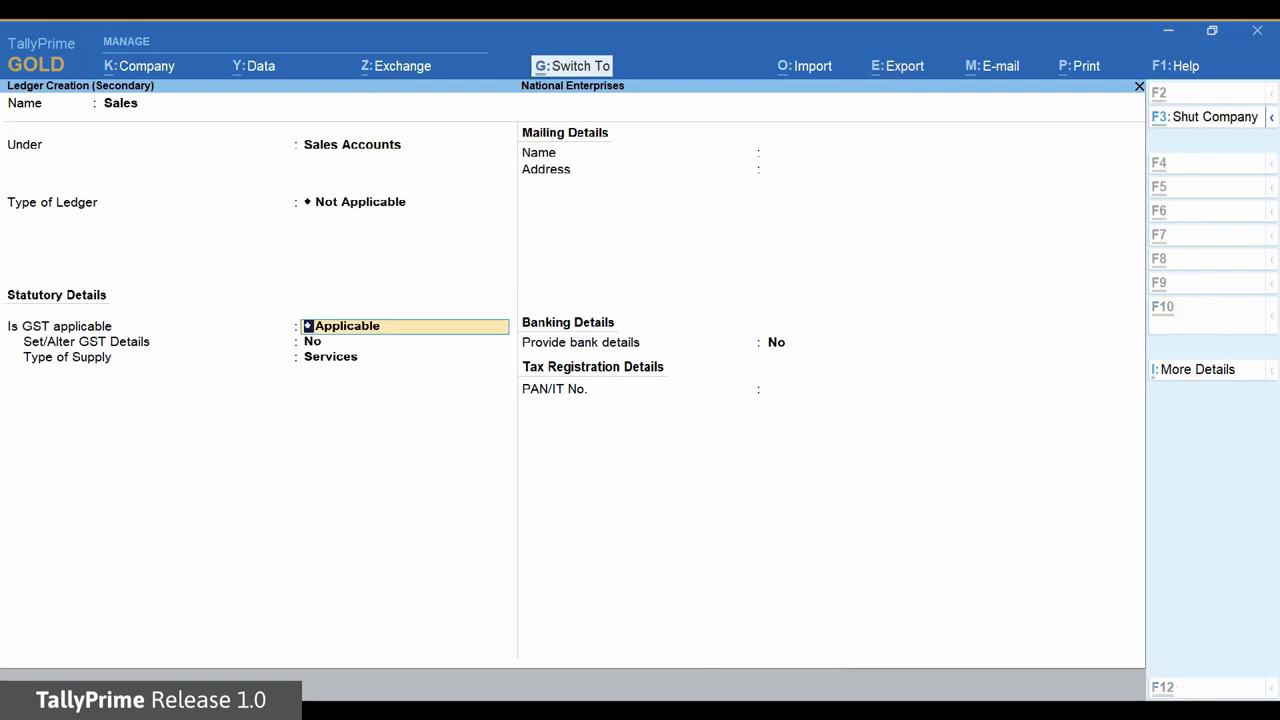
key(ctrl+a)
Finish the 1,080.00 item allocation and close the item list to reach narration.
key(Return)
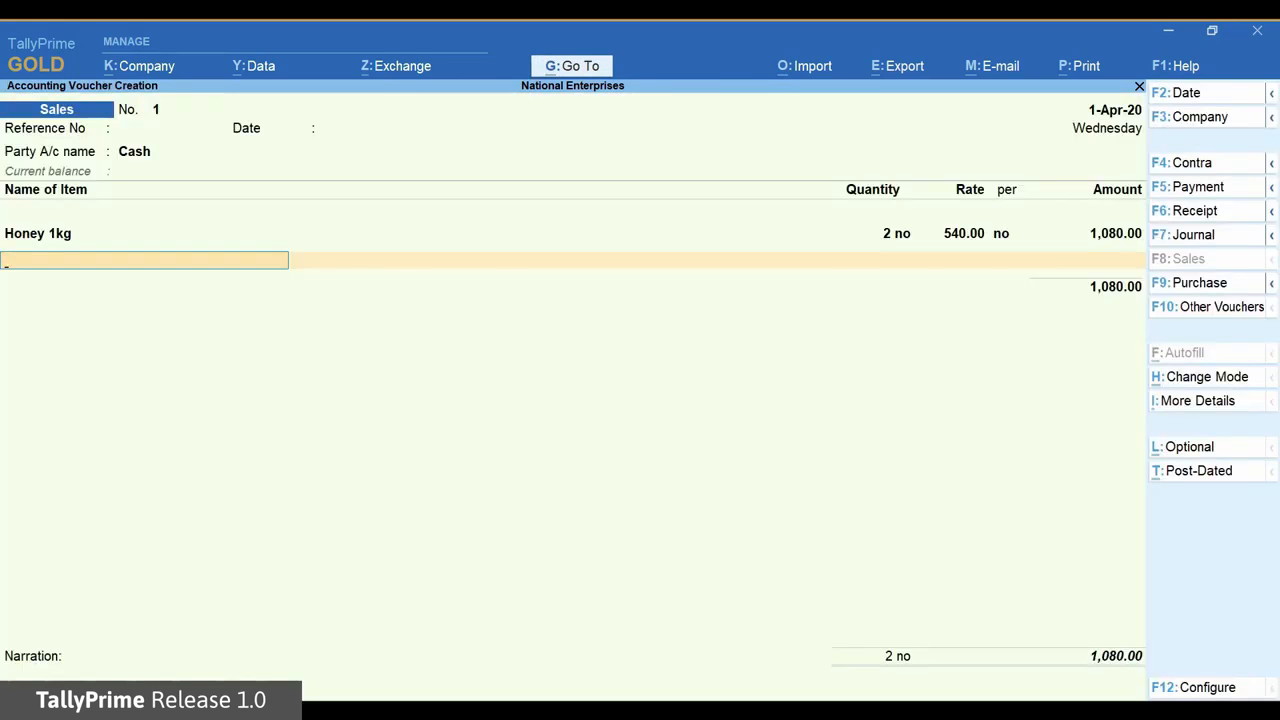
key(Return)
key(Return)
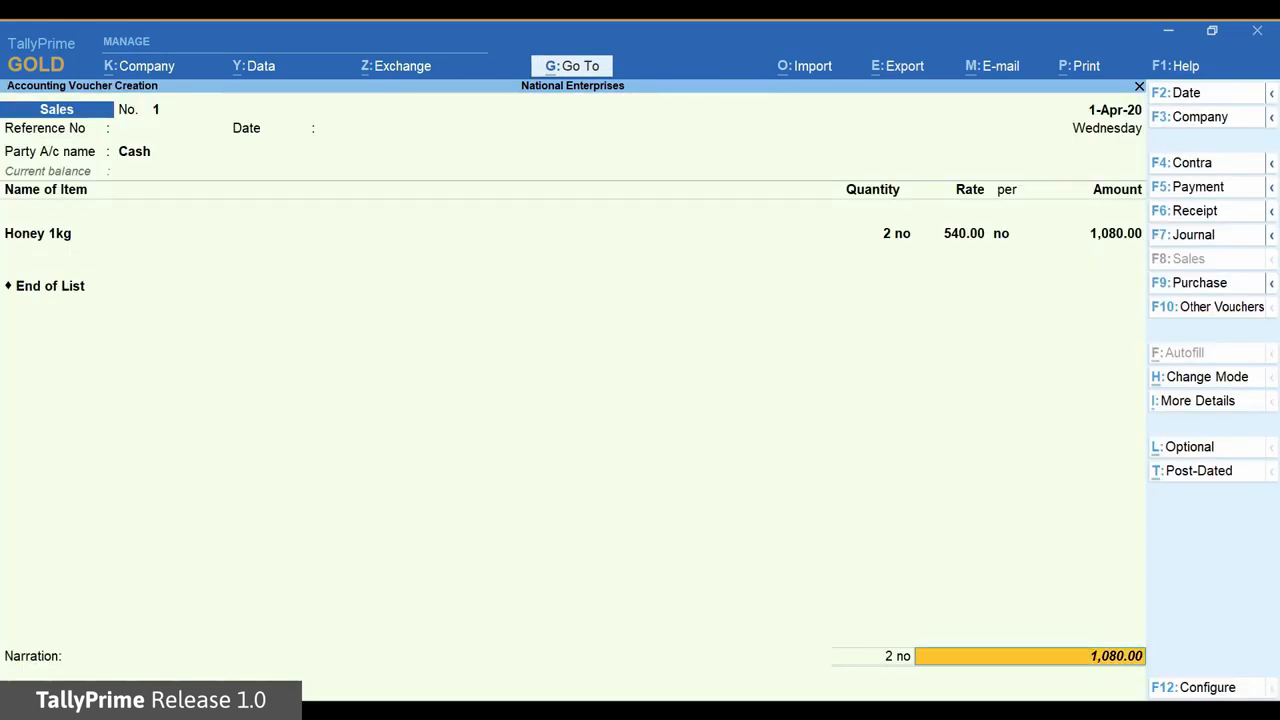
key(Return)
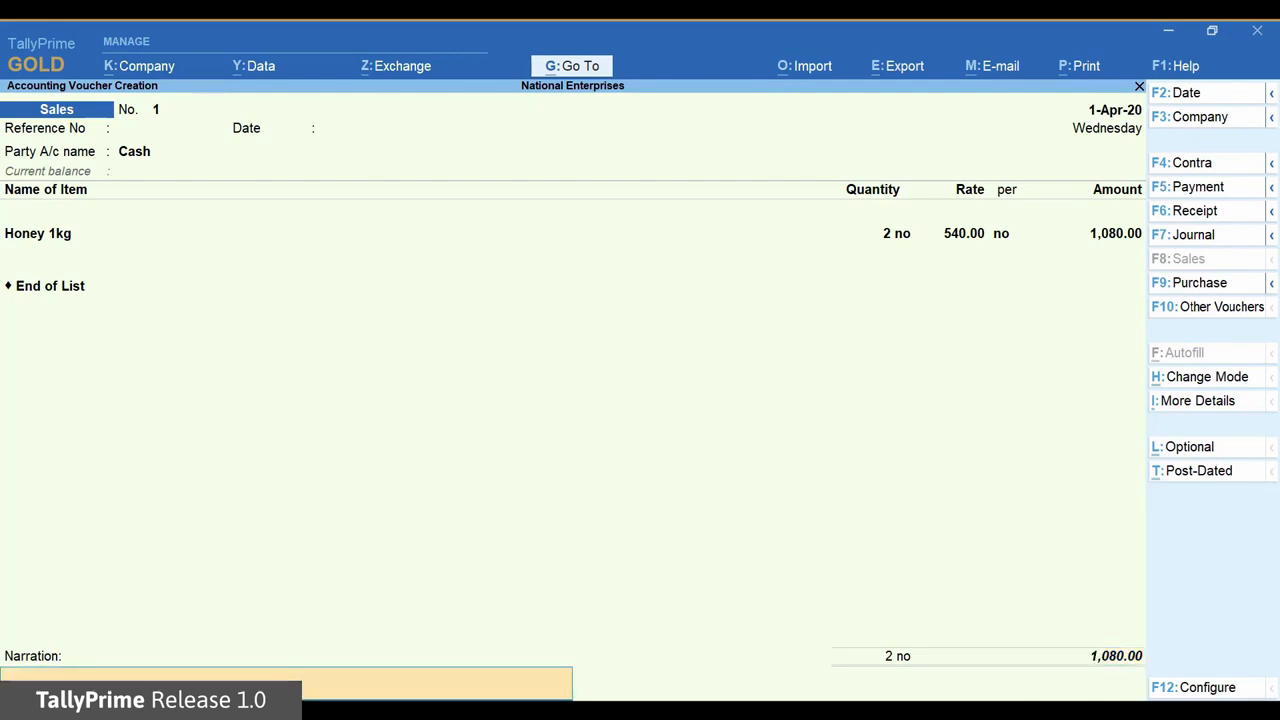
key(Return)
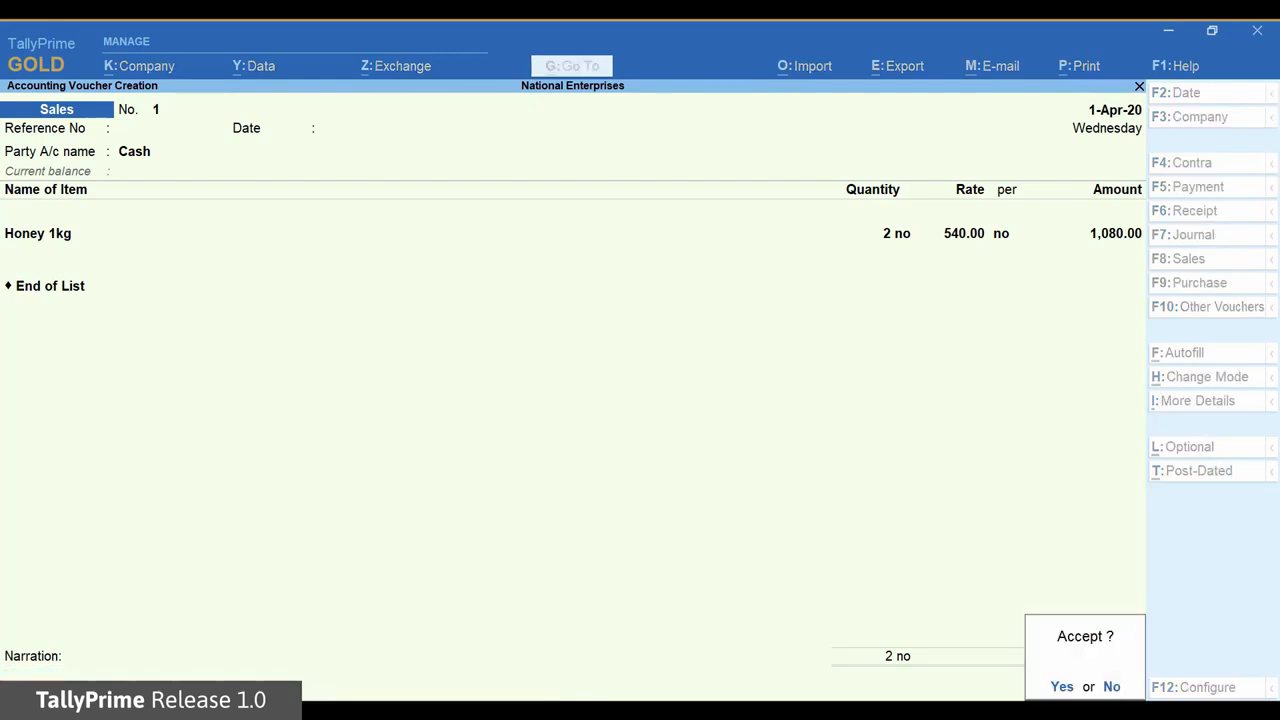
Save the sales voucher, reopen voucher 1, and preview it as a full-width invoice.
key(Return)
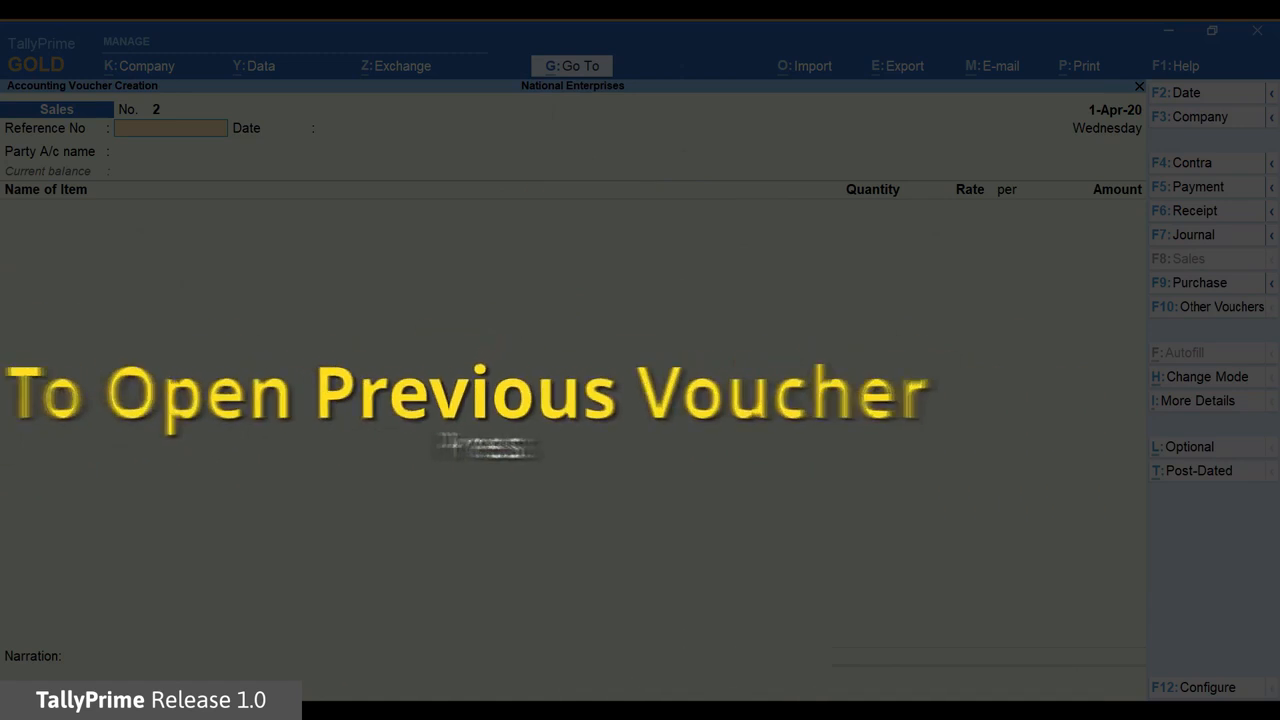
key(Page_Up)
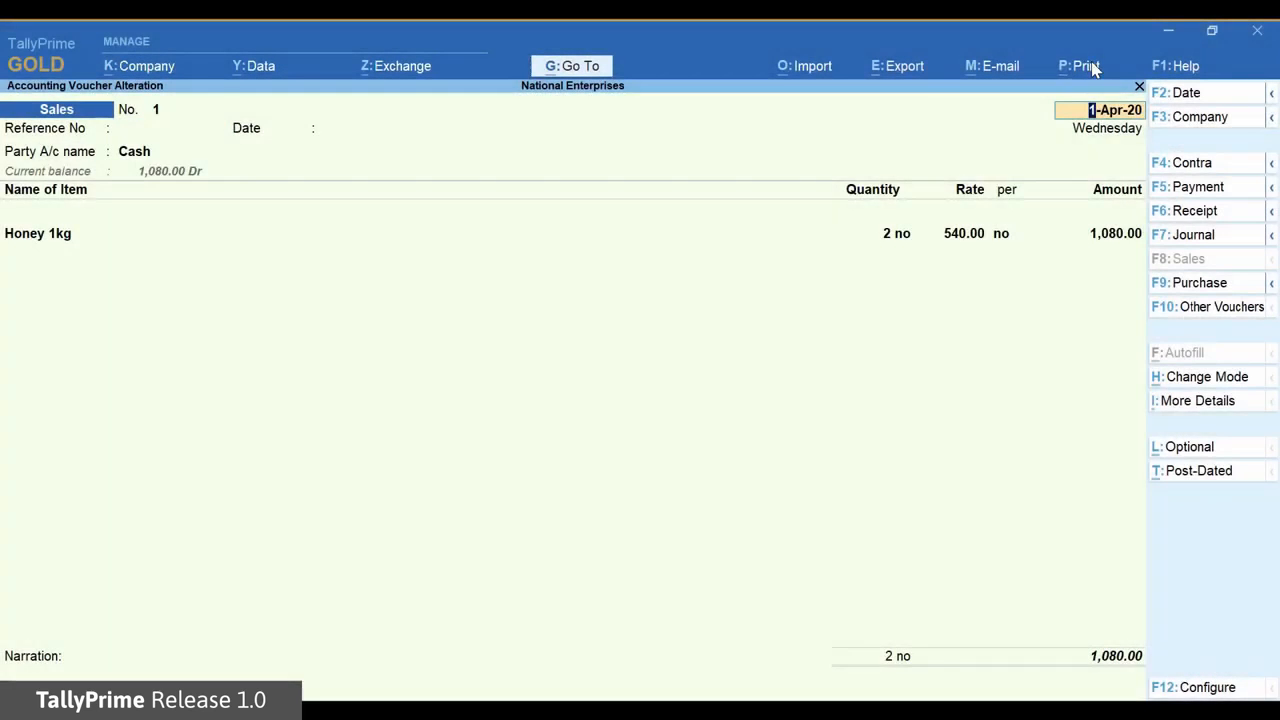
click(1093, 69)
key(Return)
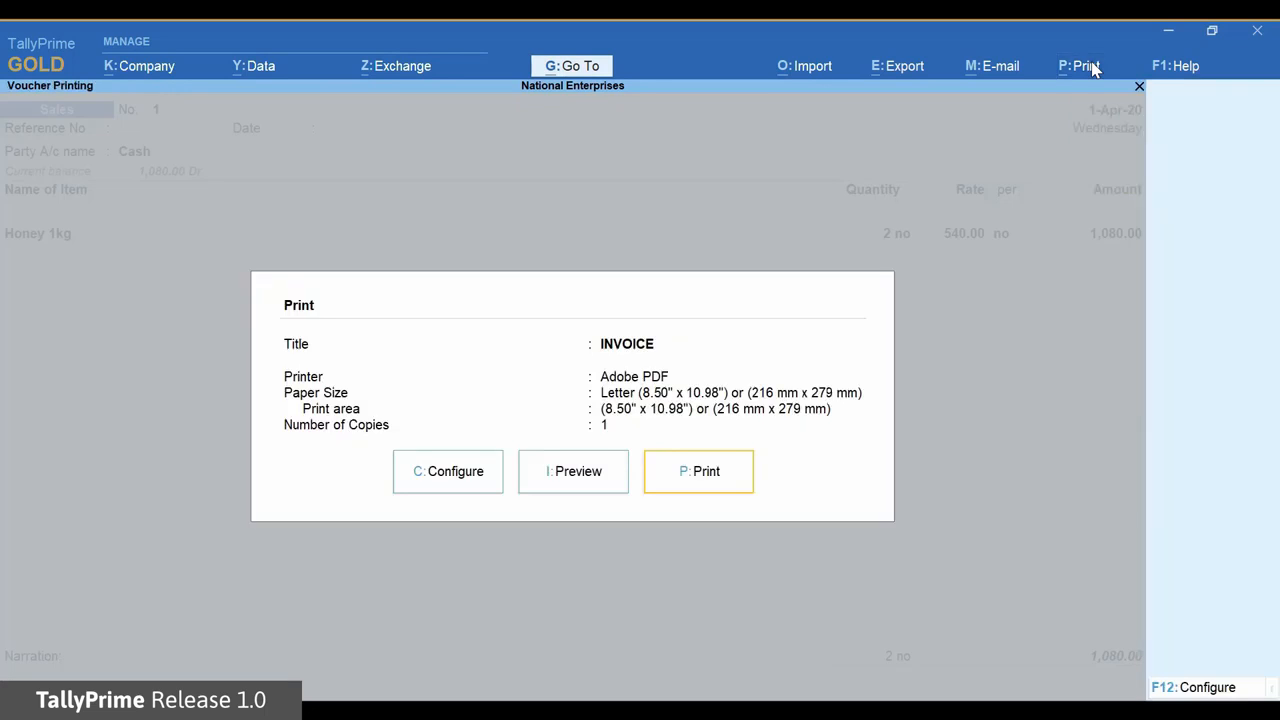
key(Left)
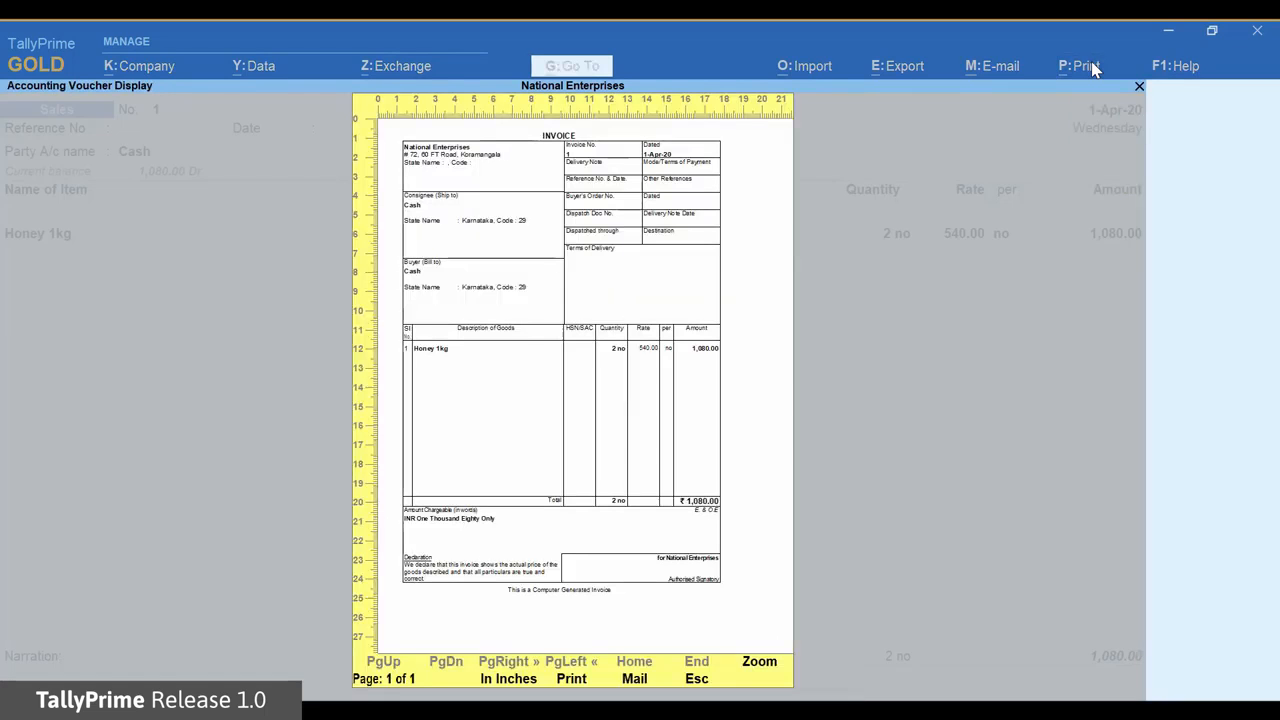
key(alt+z)
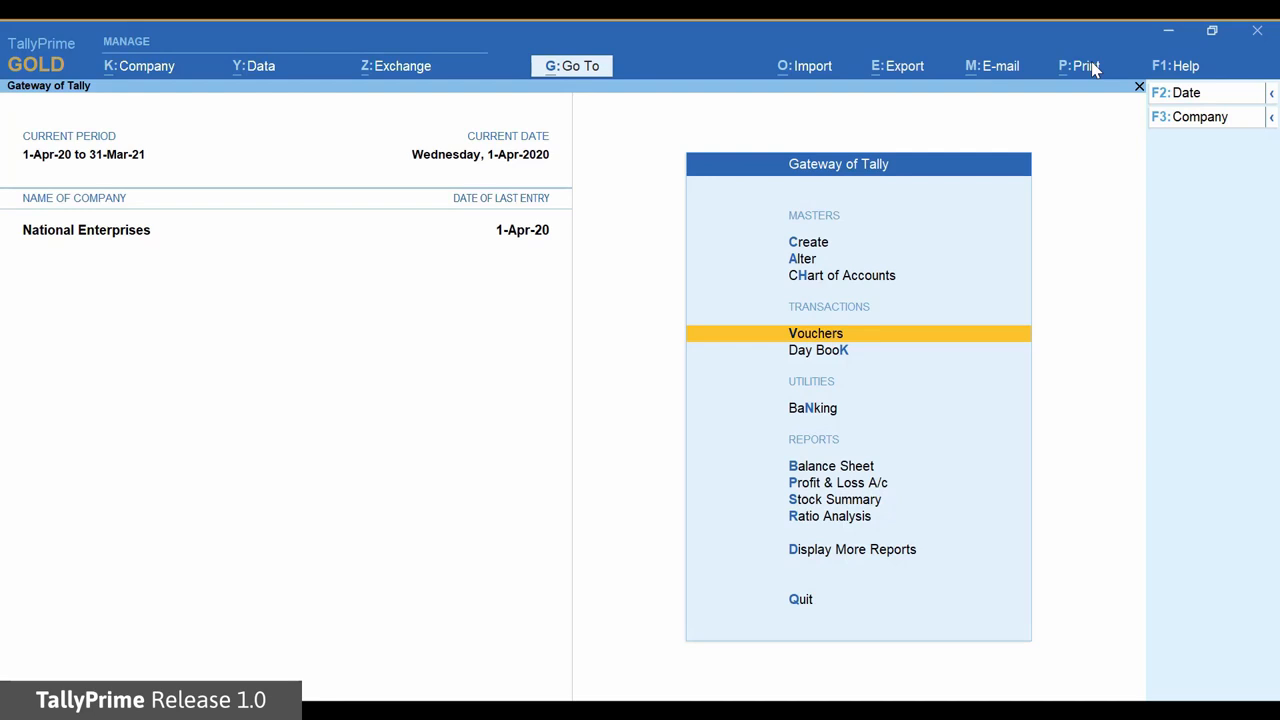
key(Down)
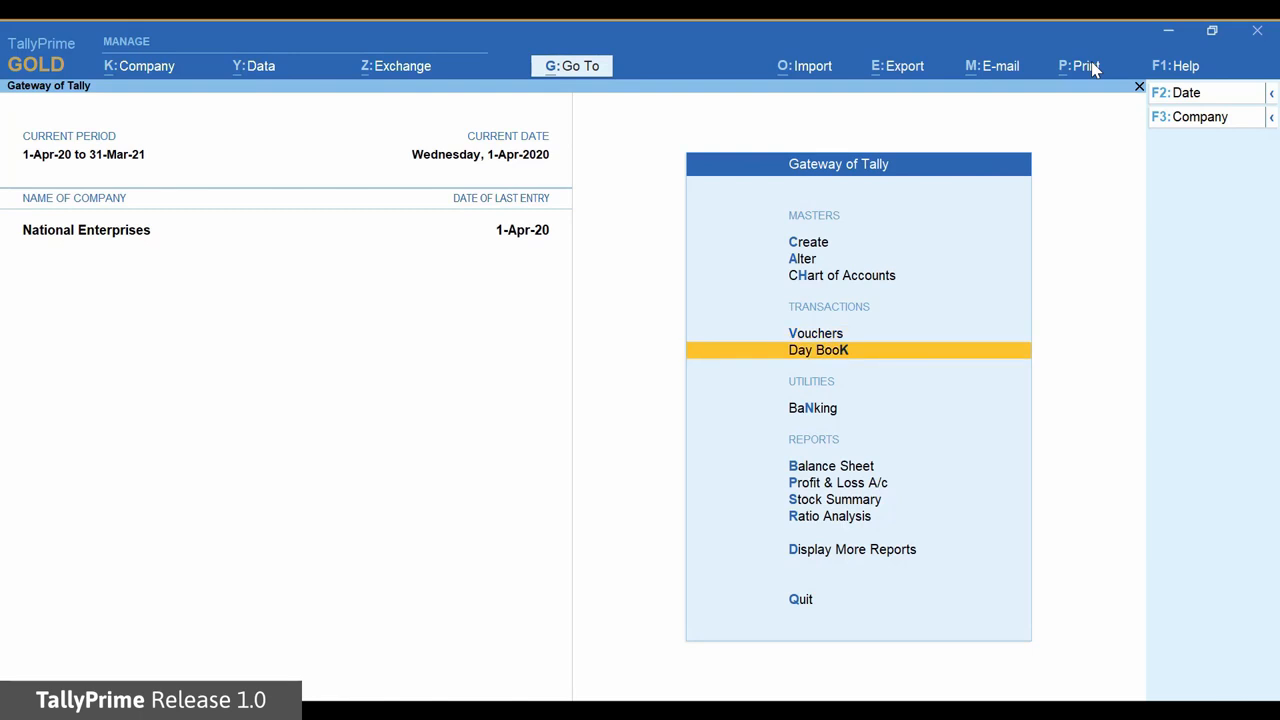
key(Return)
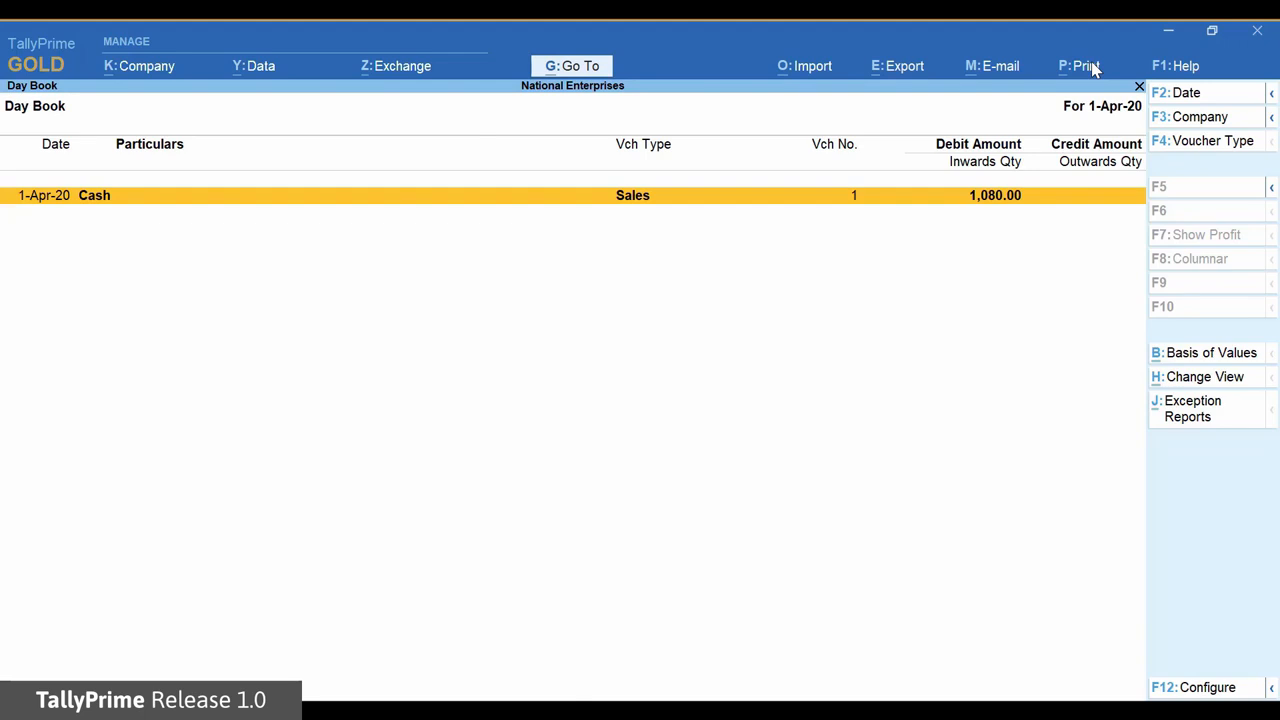
key(Escape)
key(Down)
key(Down)
key(Down)
key(Down)
key(Down)
key(Down)
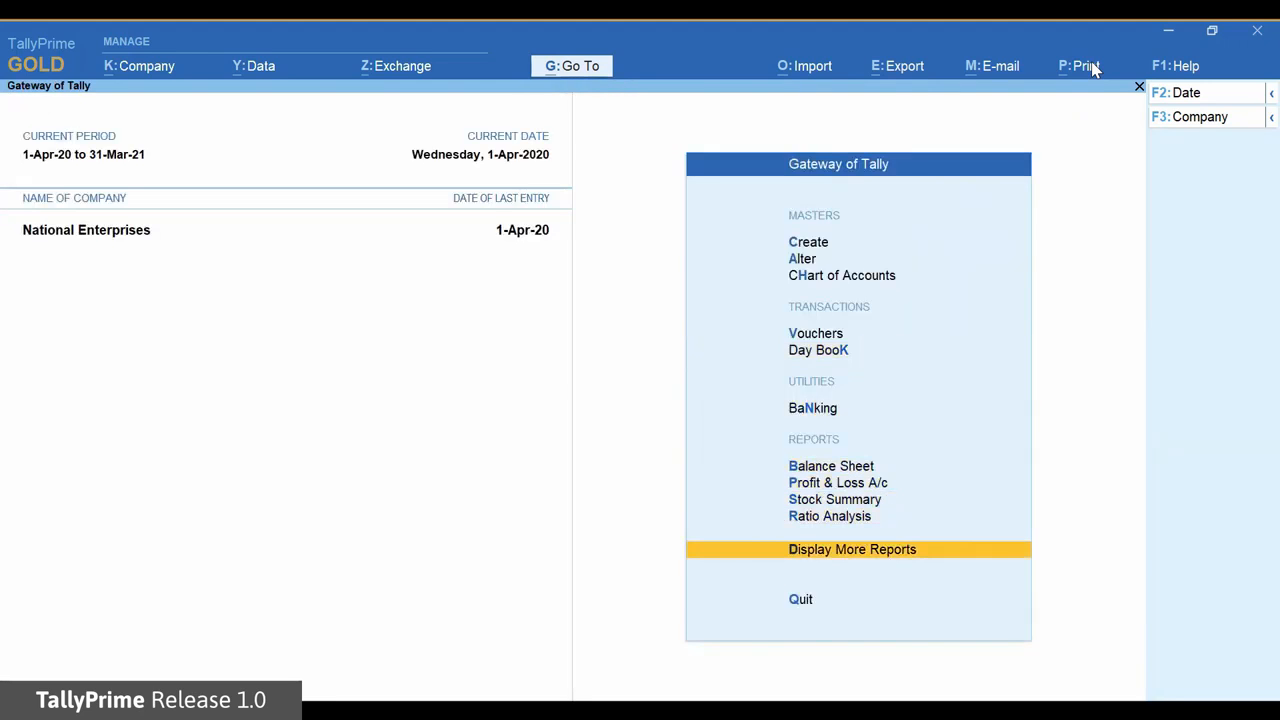
Display the Trial Balance showing 1,080.00 debit and credit, then bring up the Go To report list.
key(Return)
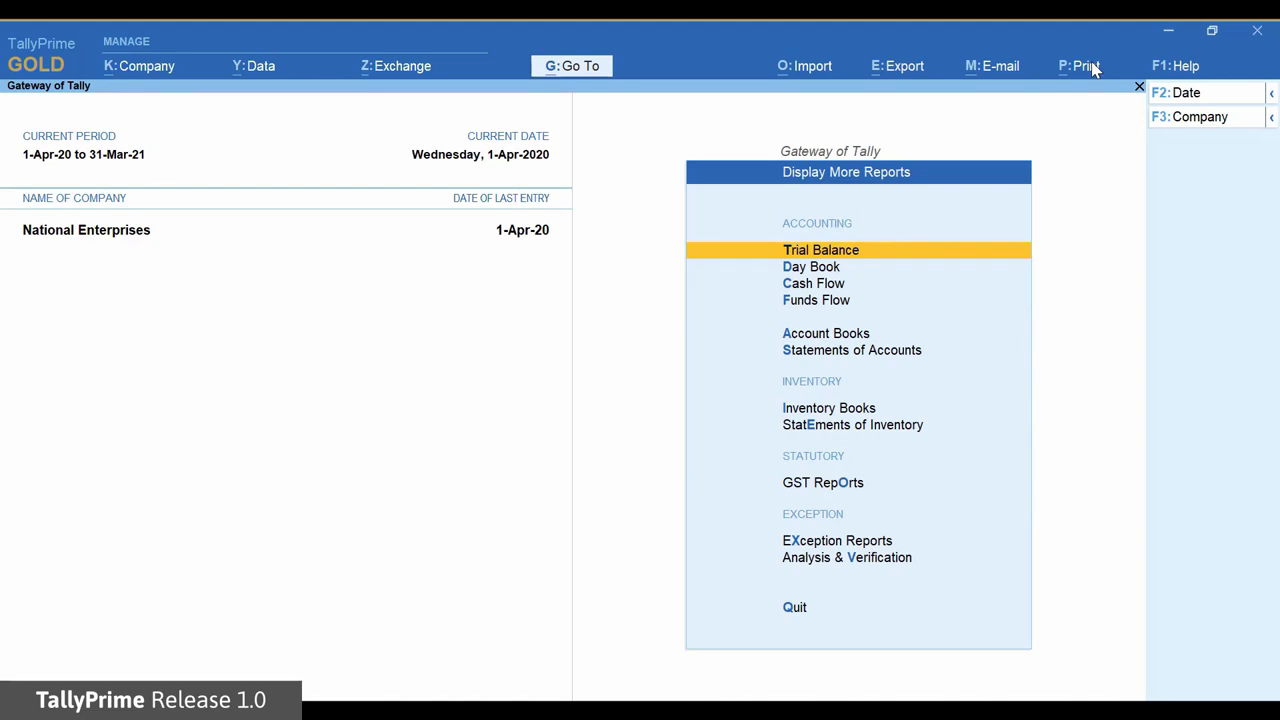
key(Return)
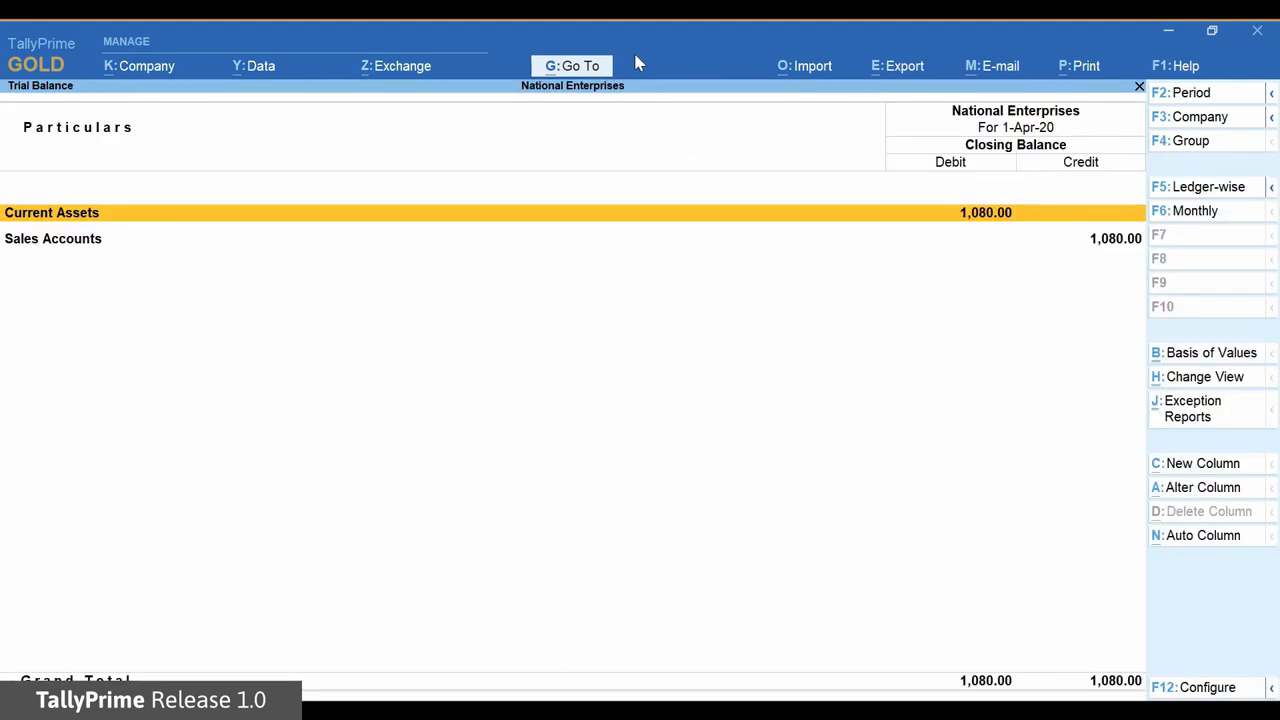
click(598, 66)
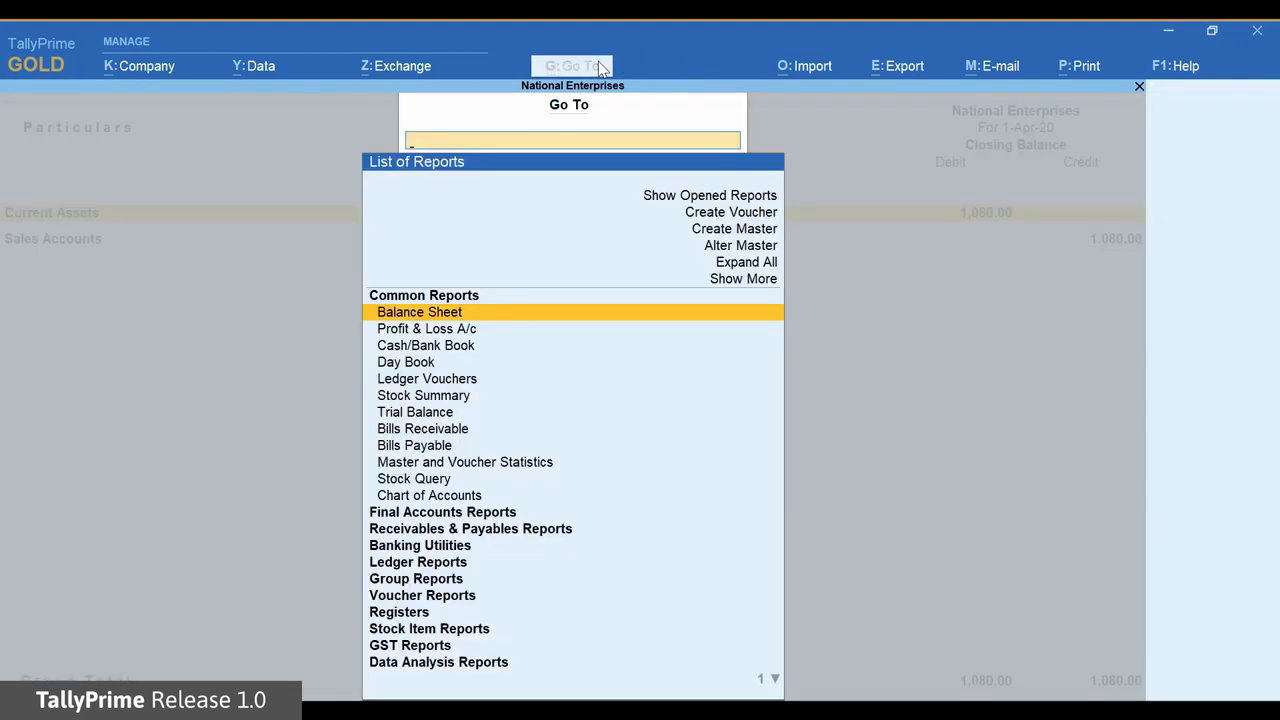